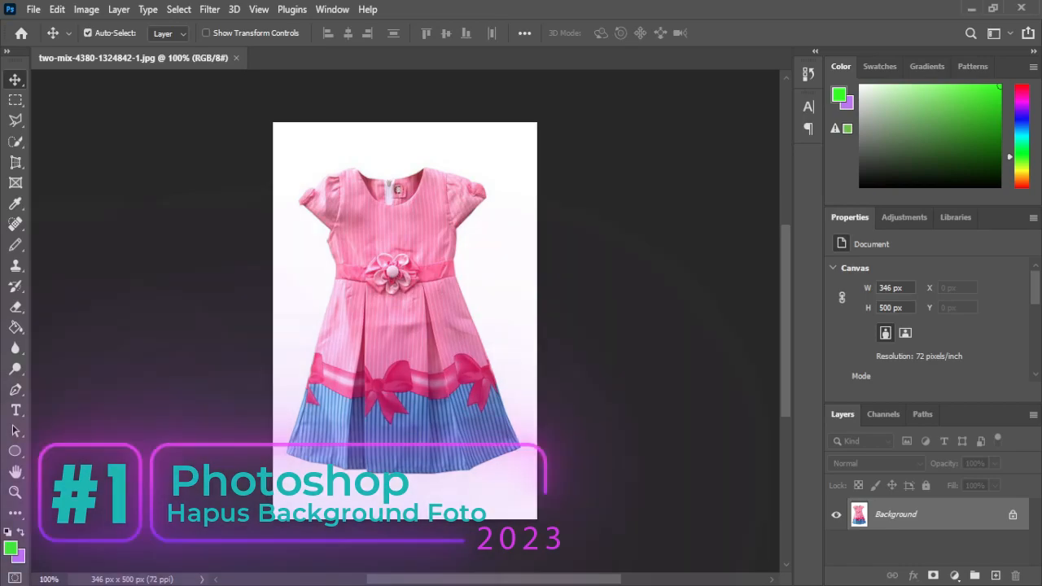
Step: Unlock the Background layer and select the dress with Select Subject
click(1013, 515)
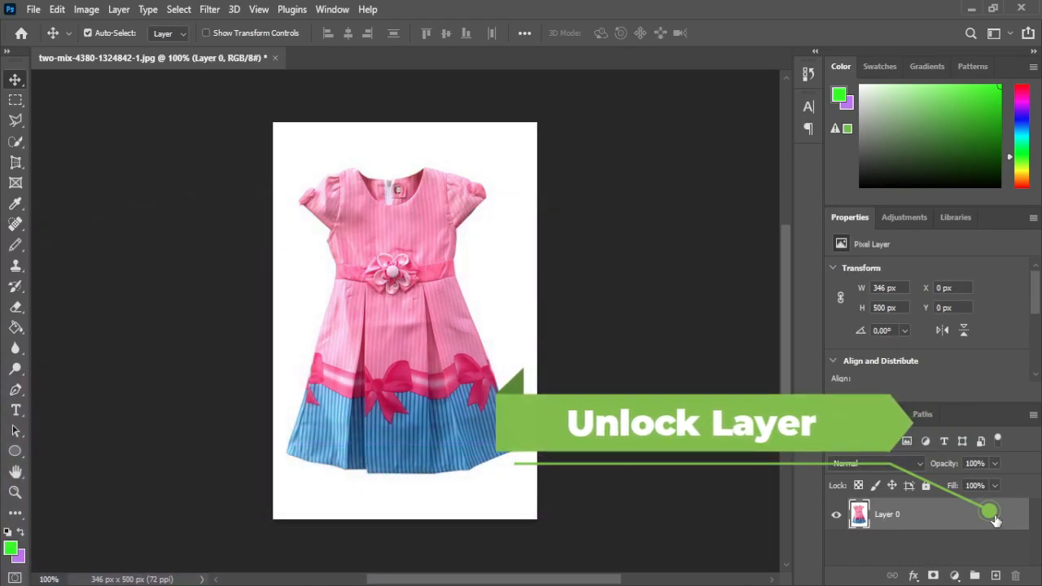
click(18, 144)
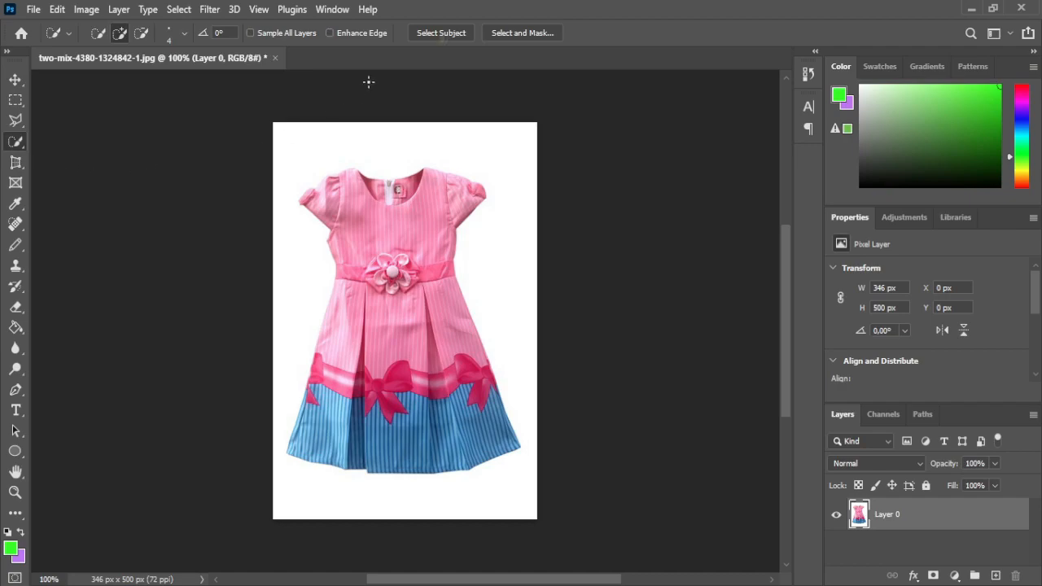
click(442, 33)
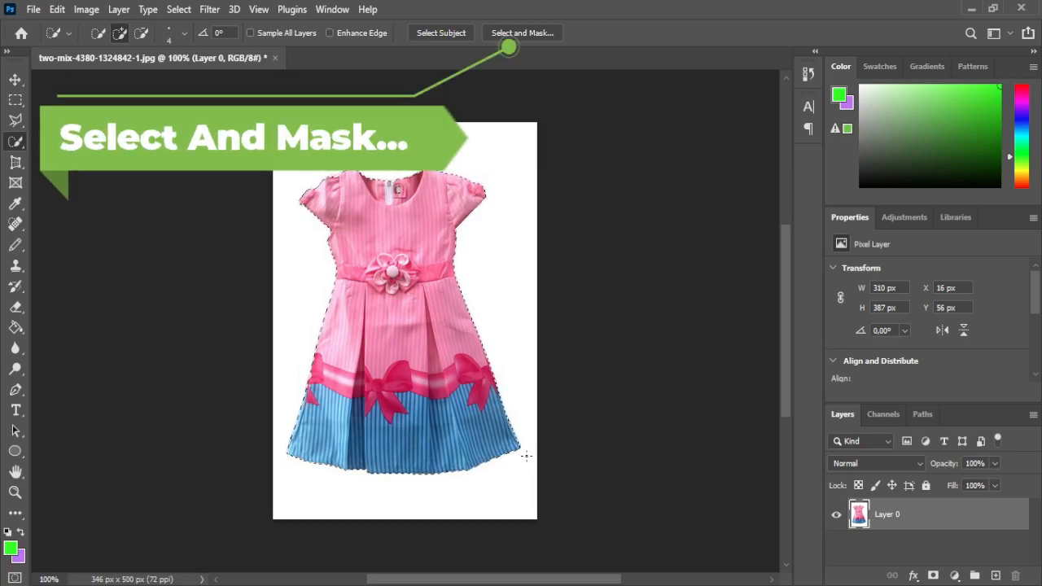
Step: Open the dress selection in Select and Mask and set Feather to 0 px and Smooth to 14
click(526, 35)
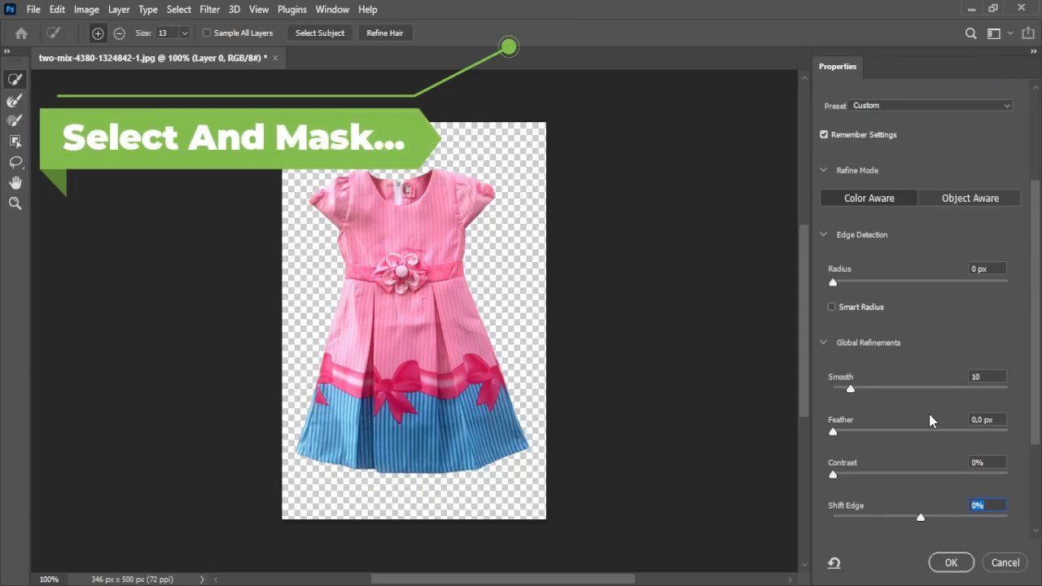
text(4)
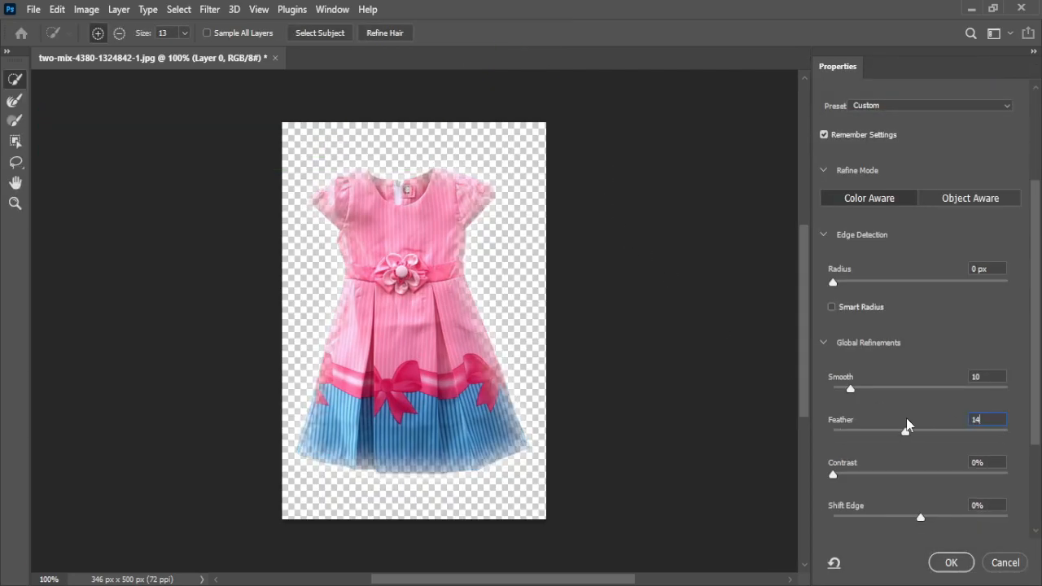
drag(982, 420, 959, 421)
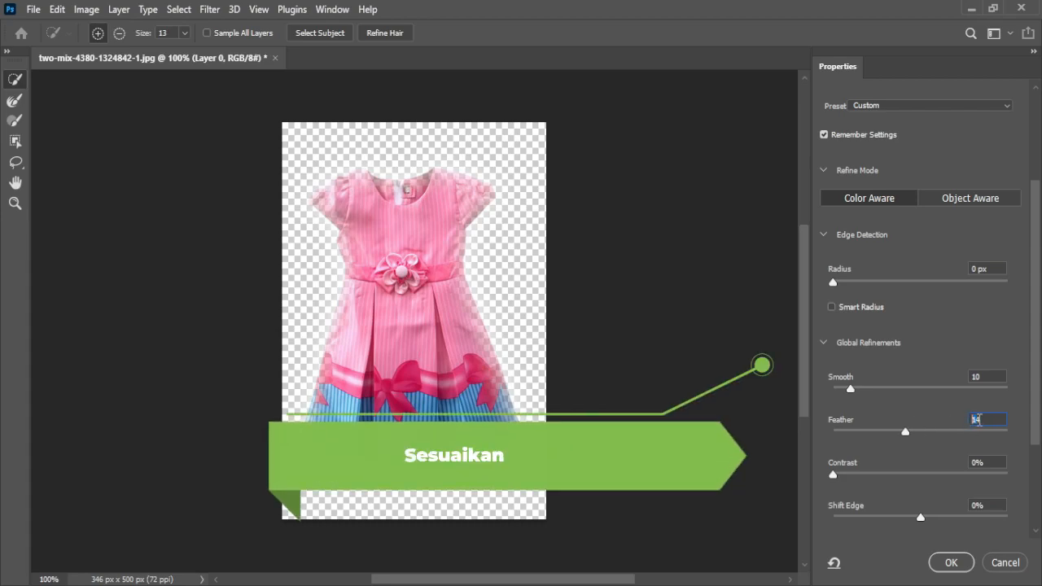
text(05)
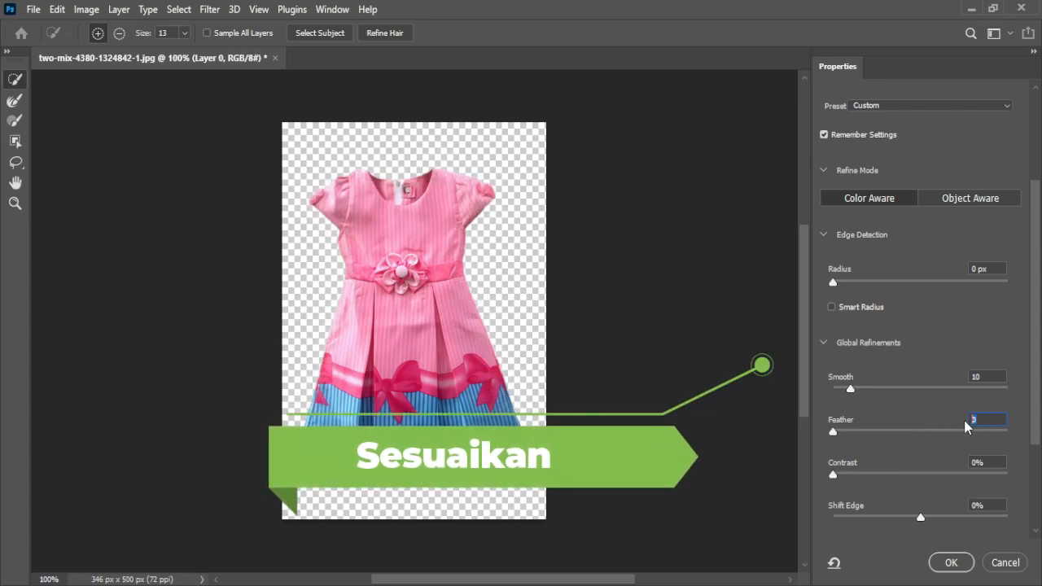
text(0)
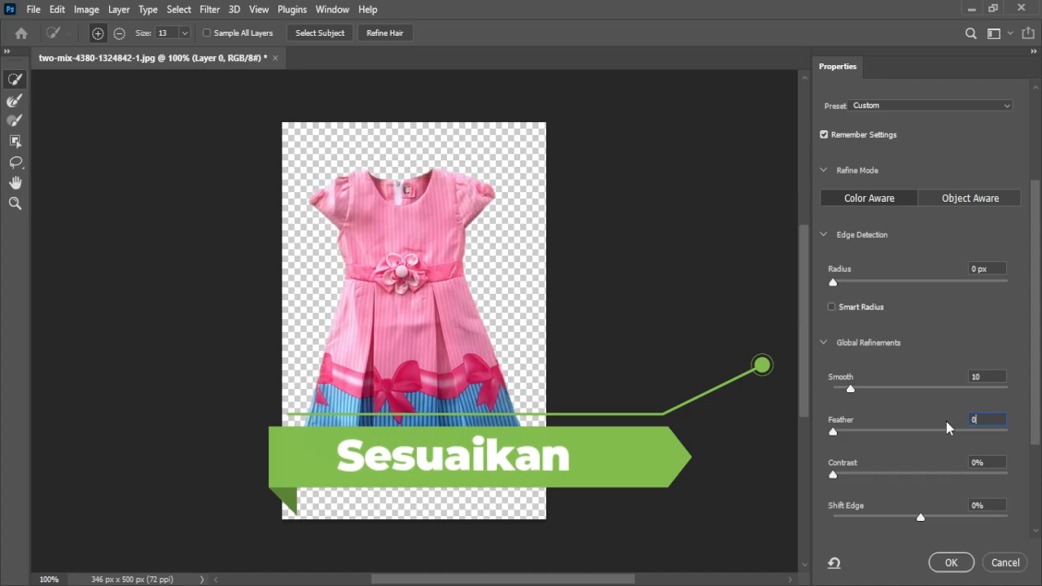
drag(987, 375, 951, 378)
text(14)
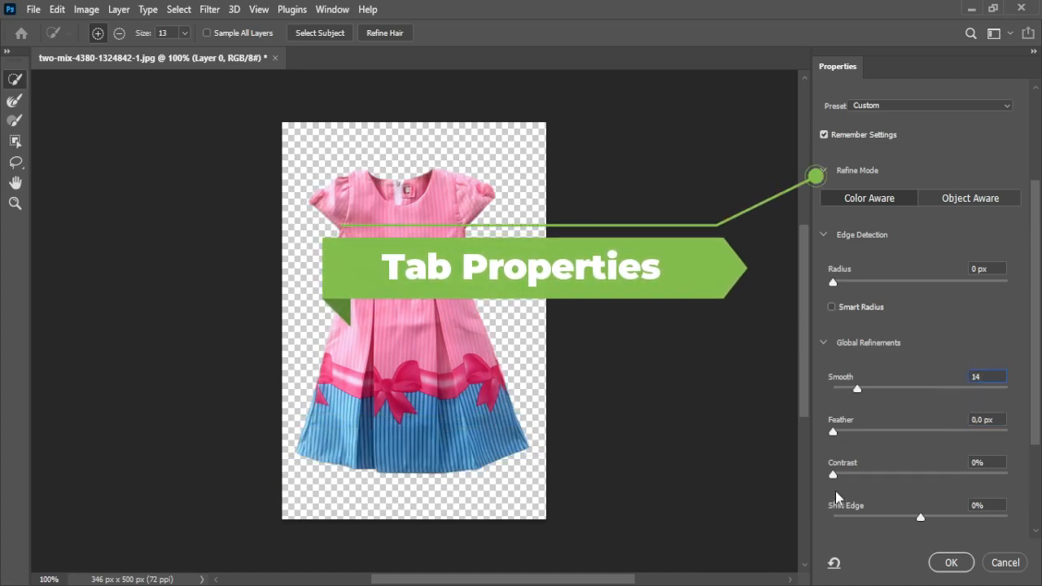
Step: Try out Contrast and edge detection Radius adjustments and output the refined selection as a layer mask
drag(834, 478, 926, 473)
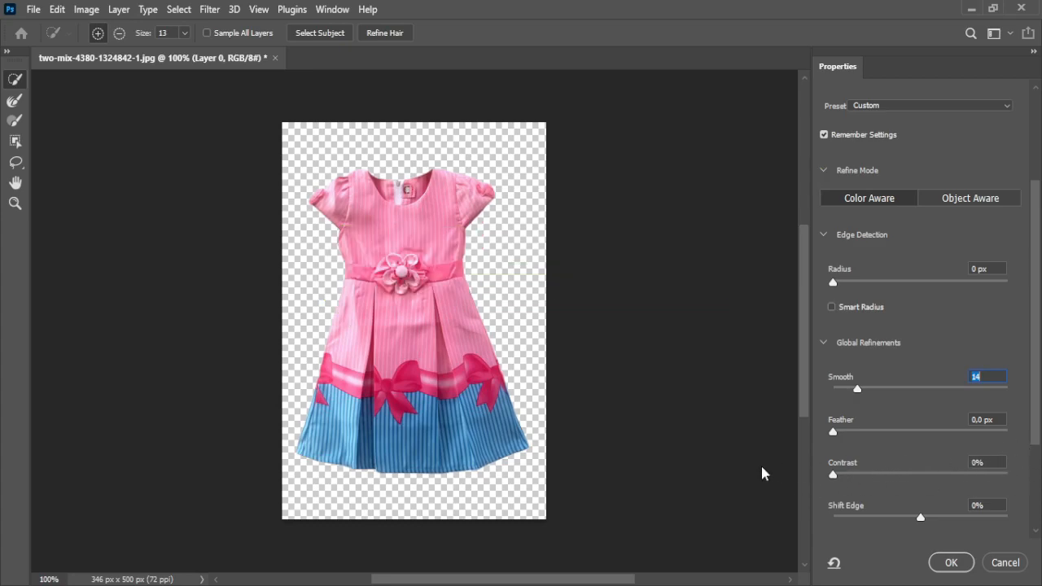
scroll(924, 341, up, 5)
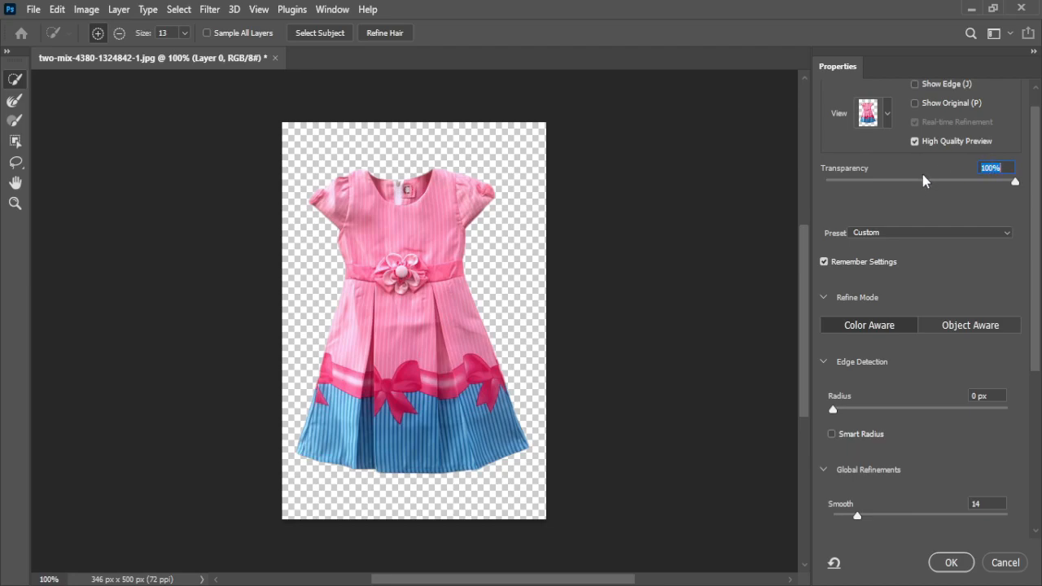
scroll(921, 384, down, 5)
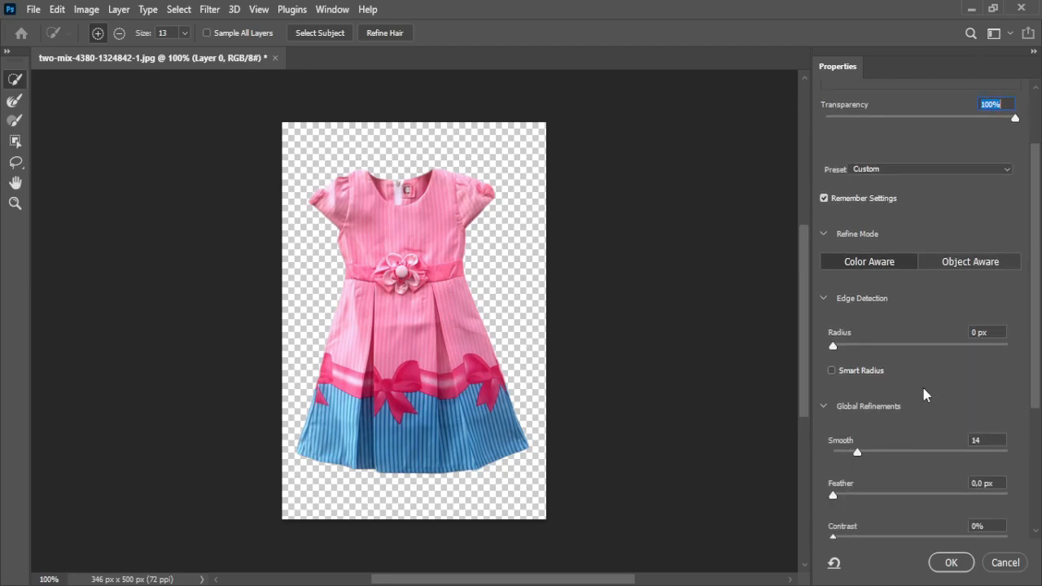
scroll(924, 396, down, 1)
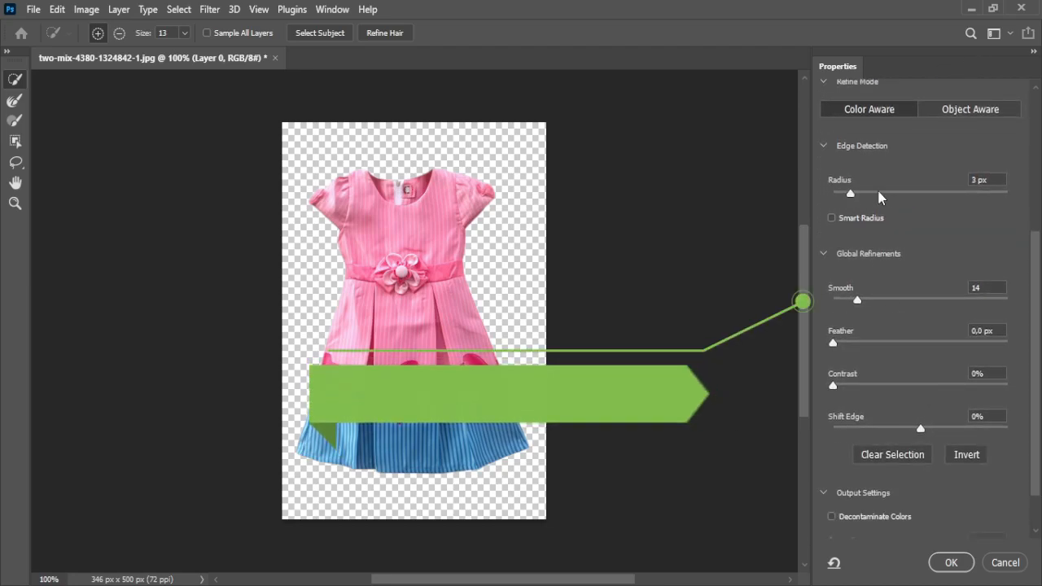
drag(831, 191, 806, 200)
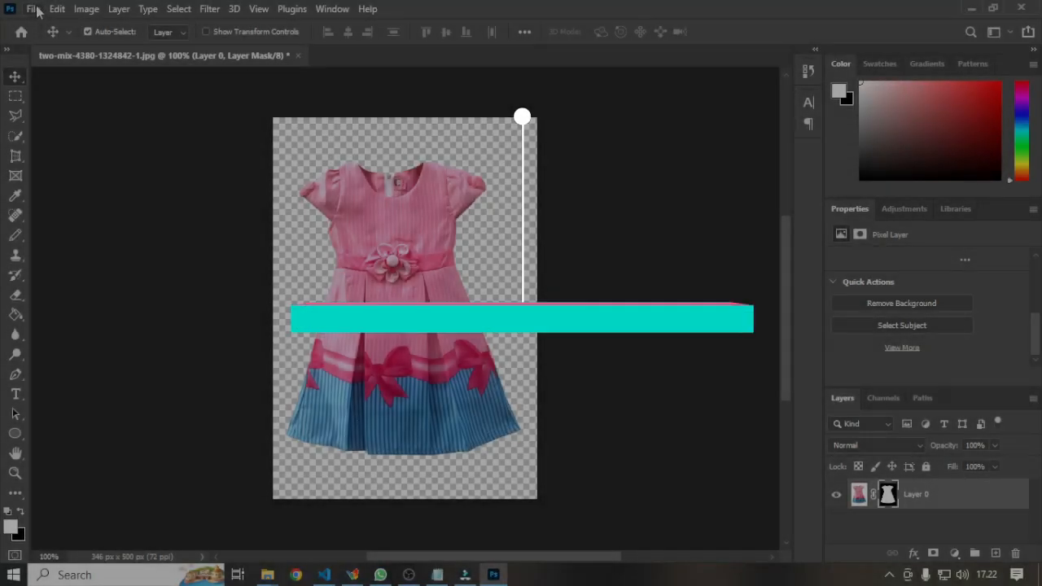
Step: Export the cut-out dress as a PNG named "result promo baju anak" in the Downloads folder
click(34, 9)
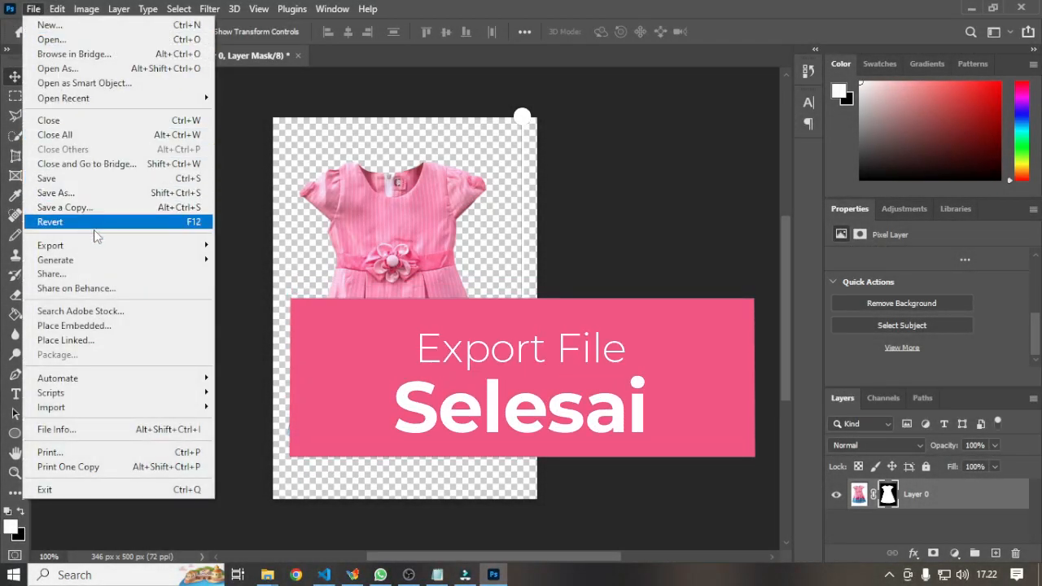
mouse_move(92, 245)
click(263, 246)
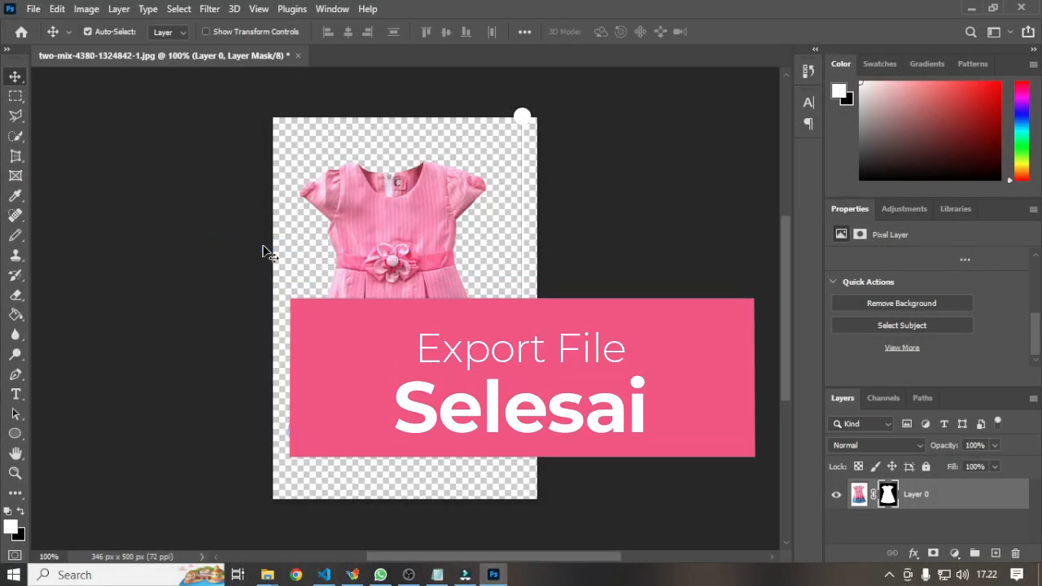
text(res)
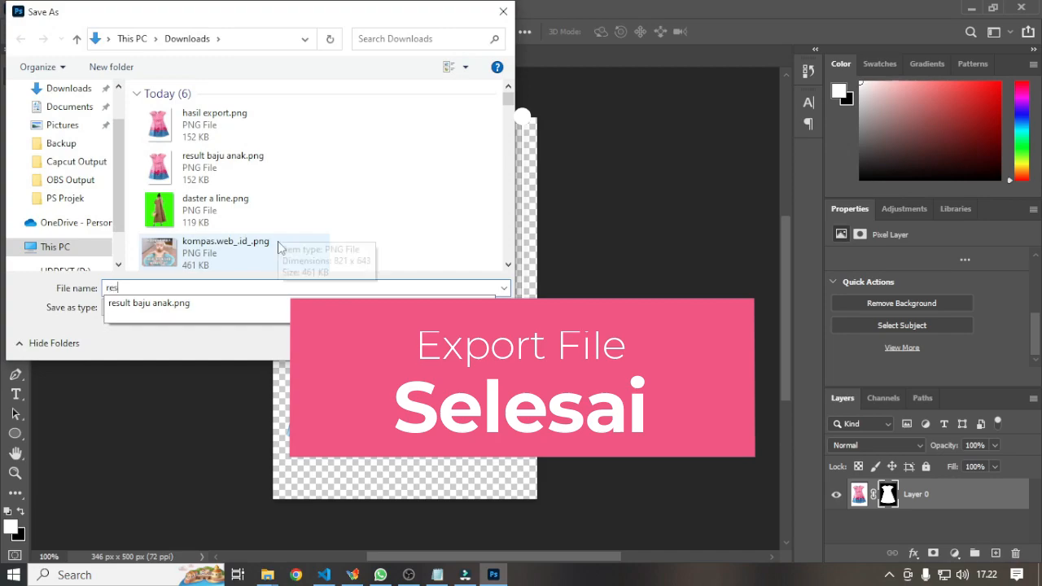
text(ult promo baju anak)
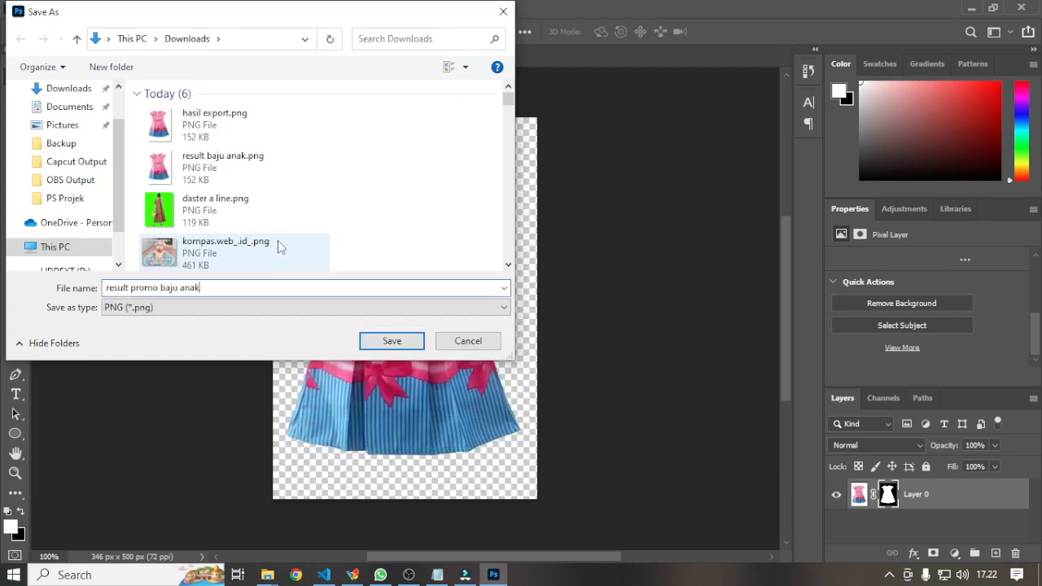
click(399, 342)
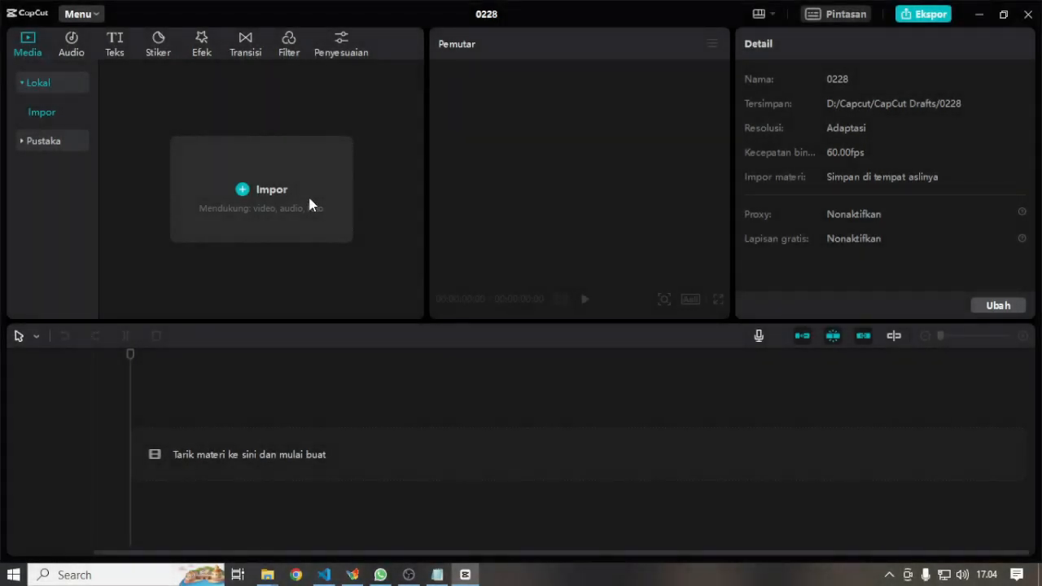
Step: In CapCut, import the pink-blue promotional background and result baju anak.png and stack them on the timeline with the dress above
click(308, 204)
key(ctrl+a)
click(391, 341)
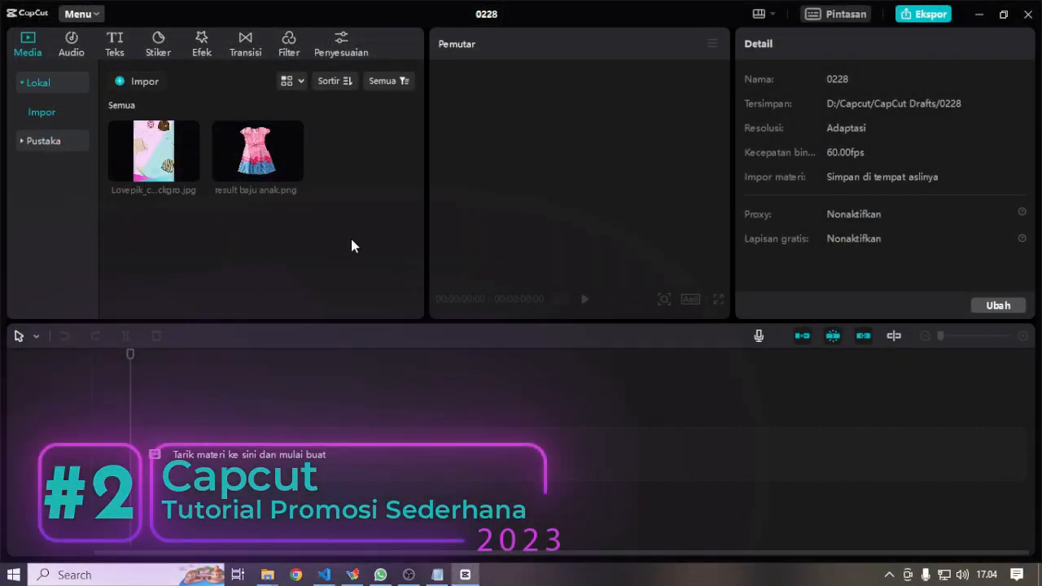
drag(168, 167, 158, 477)
drag(258, 183, 268, 420)
Step: Extend both the dress clip and the background clip to 7 seconds
click(402, 420)
drag(341, 425, 317, 429)
click(482, 424)
click(404, 424)
drag(426, 424, 544, 425)
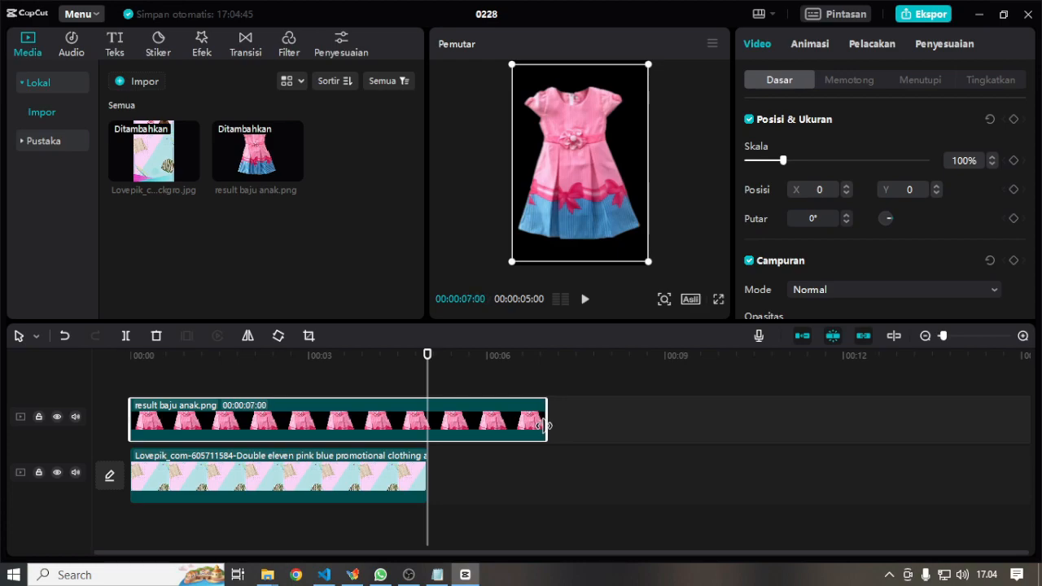
click(331, 497)
drag(426, 476, 545, 455)
click(623, 424)
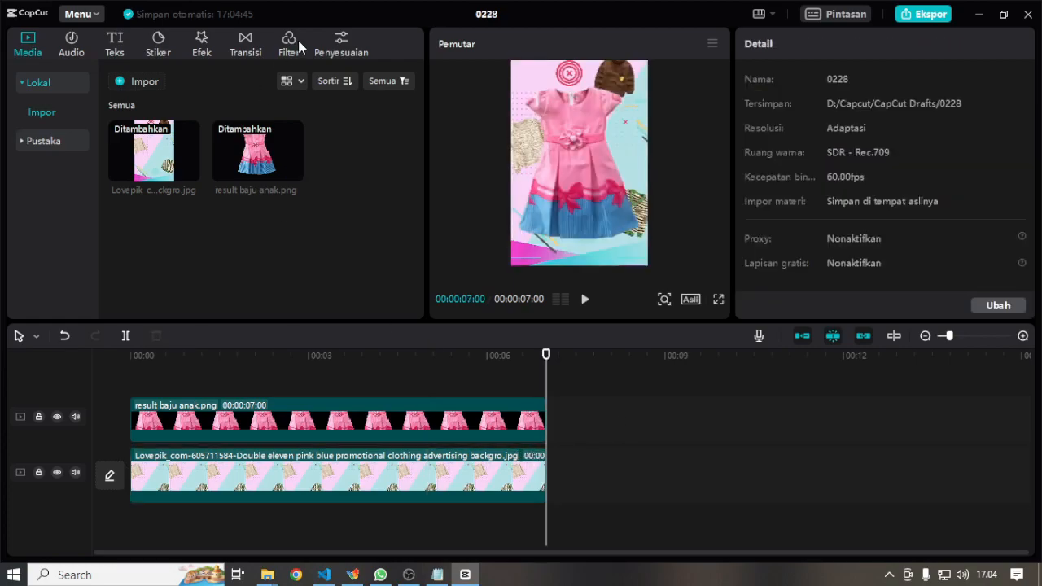
Step: Apply the Stroke RGB video effect to the dress clip
click(203, 46)
scroll(227, 163, down, 5)
scroll(228, 198, down, 10)
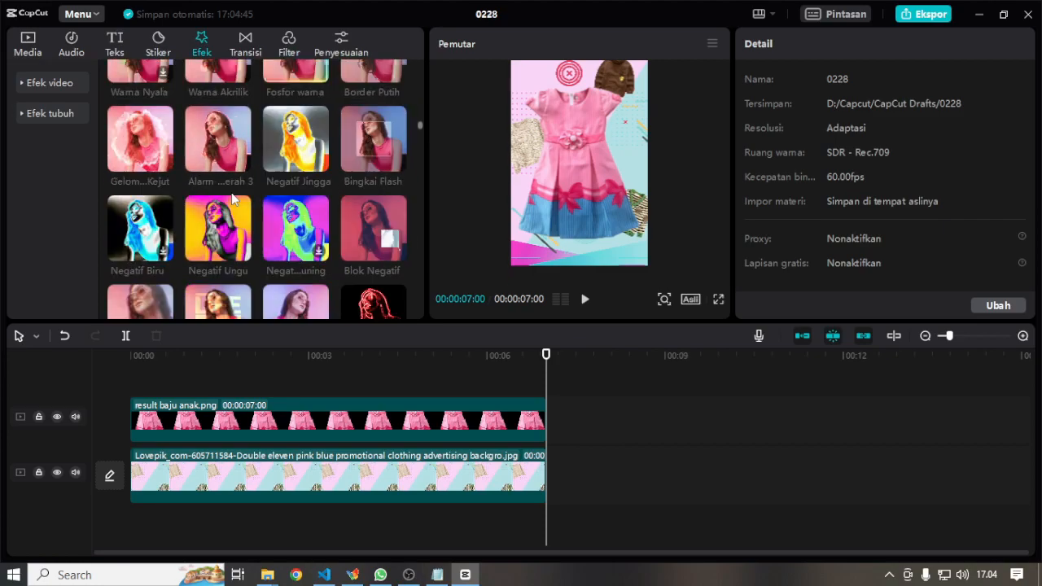
scroll(235, 198, up, 2)
mouse_move(370, 191)
mouse_down()
mouse_move(162, 418)
mouse_move(140, 430)
mouse_up()
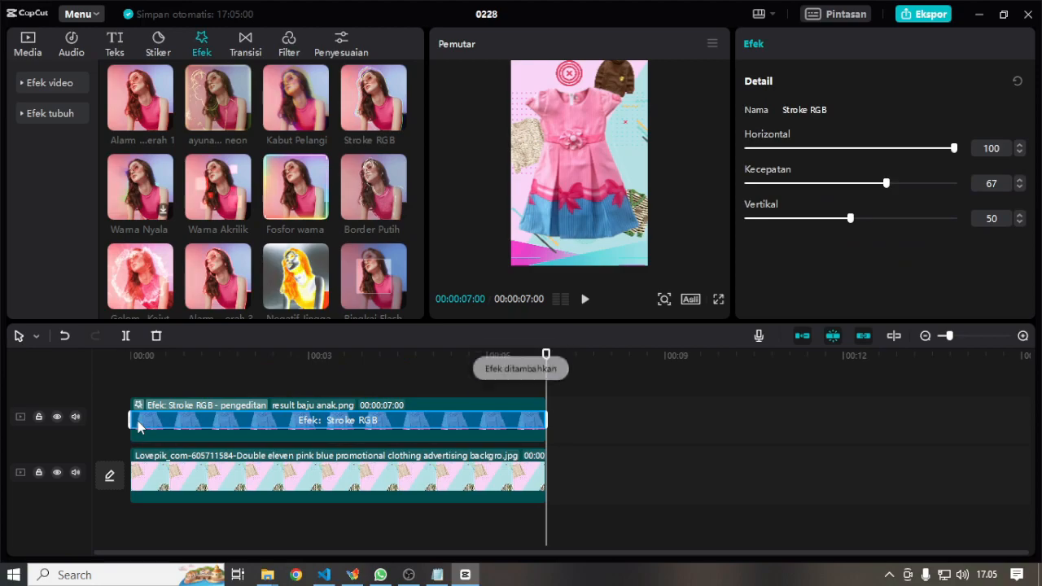
Step: Apply the Fosfor warna video effect to the background clip
scroll(216, 253, down, 3)
scroll(210, 248, up, 3)
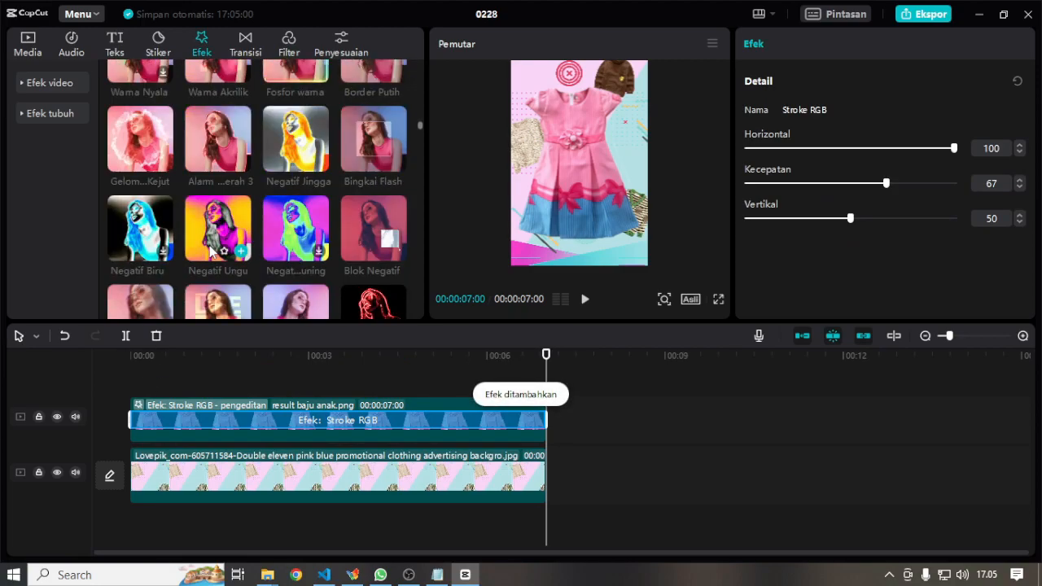
drag(298, 137, 159, 484)
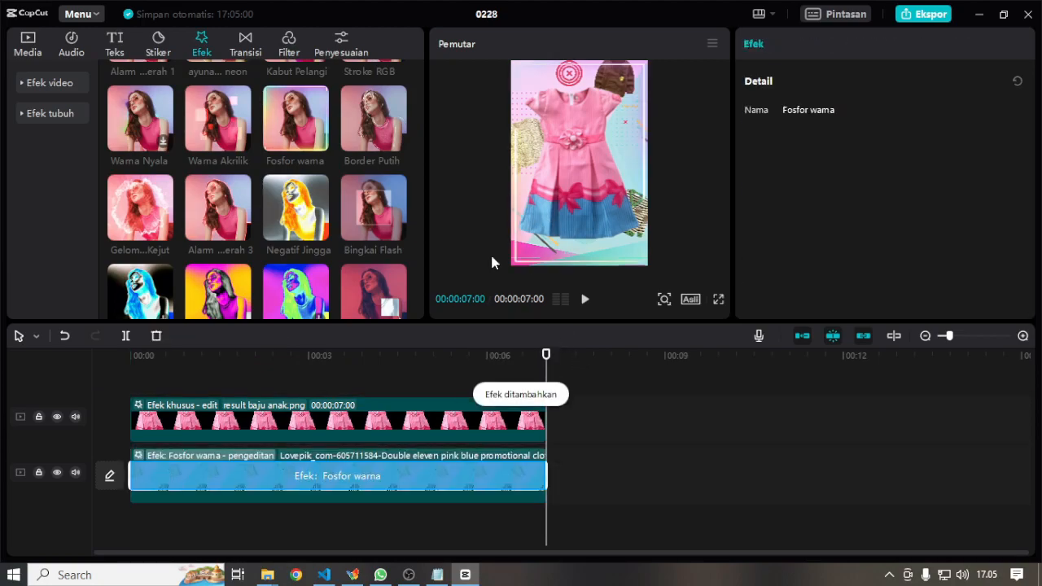
Step: Scale the dress down slightly within the frame and set its Pertajam (sharpen) adjustment to 100
click(343, 423)
mouse_move(650, 266)
mouse_down()
mouse_move(643, 243)
mouse_move(649, 250)
mouse_up()
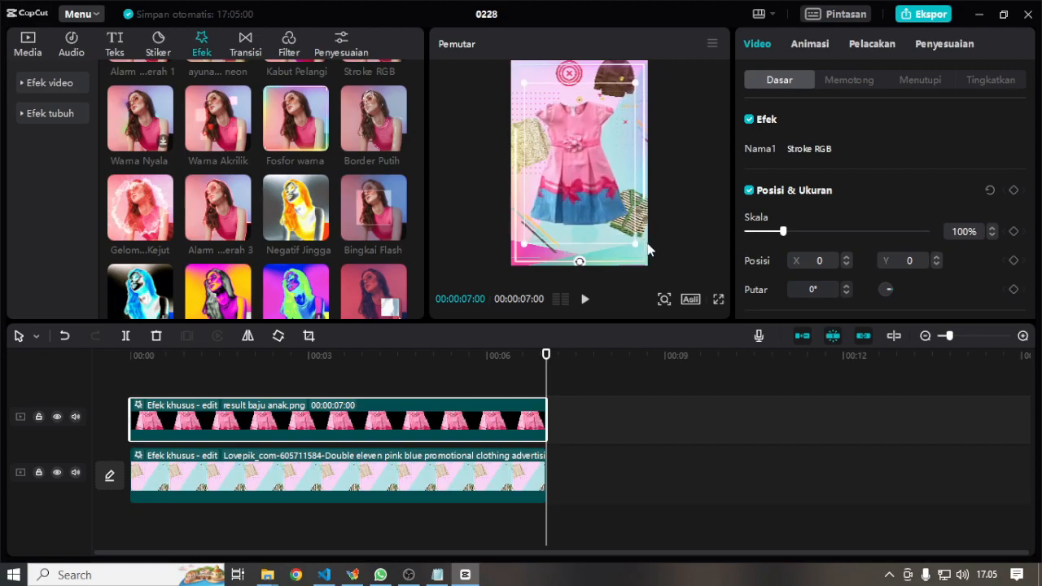
click(936, 44)
scroll(796, 204, down, 5)
scroll(796, 205, up, 2)
scroll(773, 193, down, 2)
drag(747, 178, 811, 178)
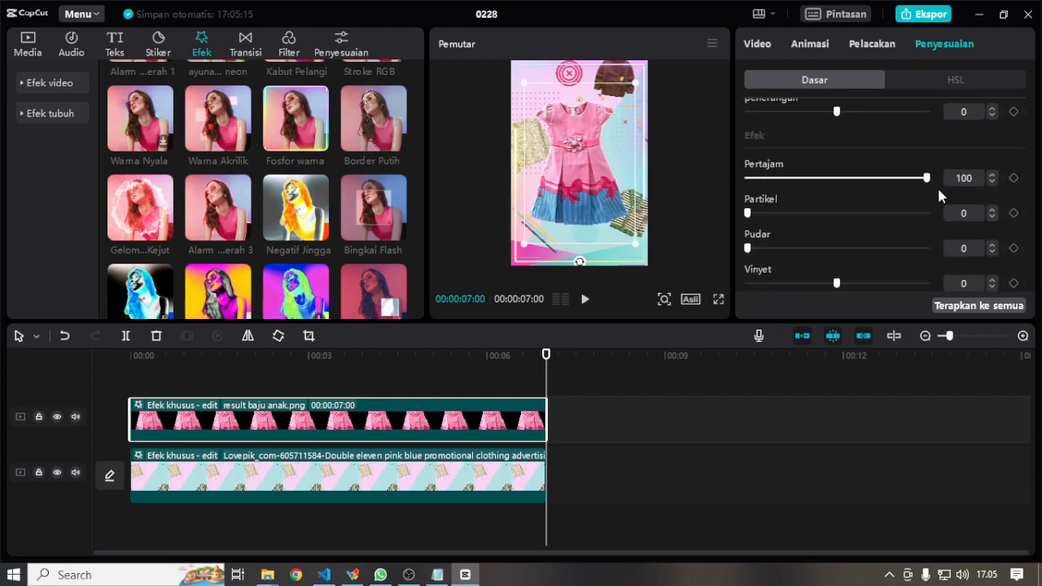
drag(543, 357, 492, 357)
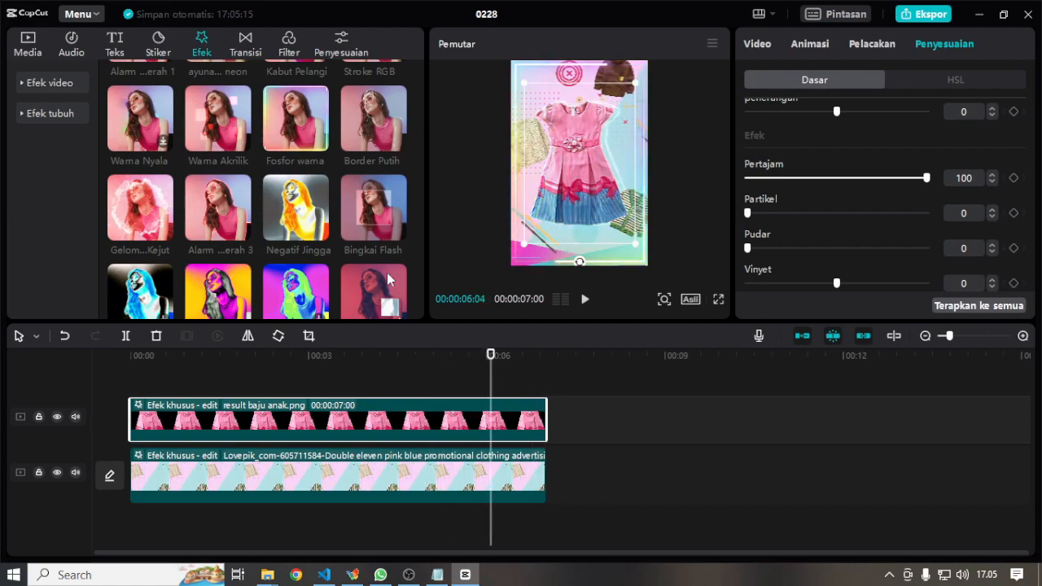
Step: Add the STYLISH TITLES text template above the dress clip and extend it to the end of the video
click(111, 45)
click(46, 168)
scroll(176, 189, down, 5)
drag(207, 298, 135, 395)
drag(310, 404, 545, 404)
Step: Shift the STYLISH TITLES clip to start at 00:00:00:39 and trim its end to the 7-second video end
click(475, 356)
drag(361, 360, 169, 360)
drag(155, 407, 194, 406)
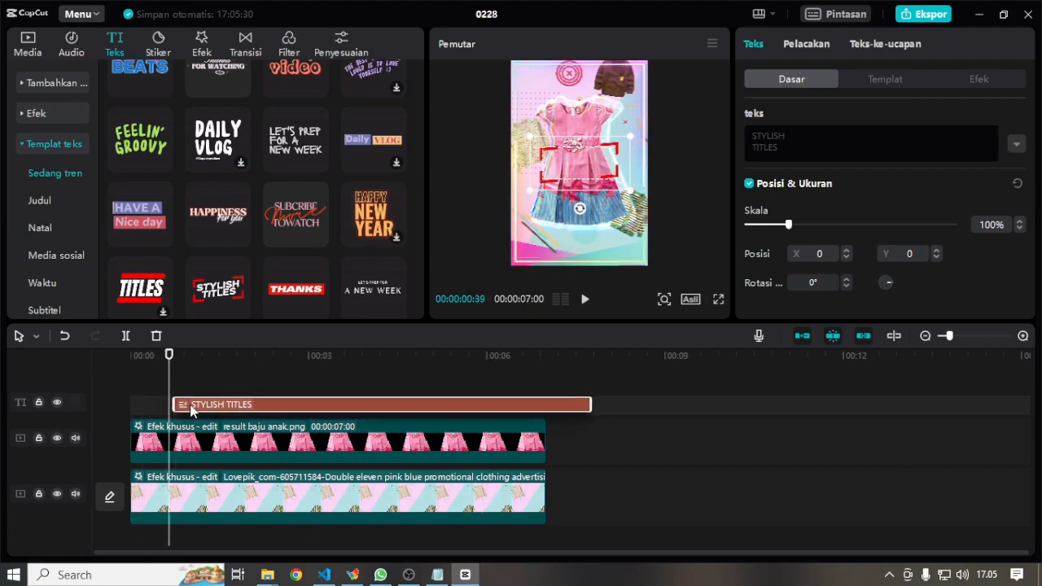
drag(583, 403, 529, 405)
Step: Replace the STYLISH TITLES wording with "PROMO" and "HARI INI" on two lines
drag(162, 359, 281, 364)
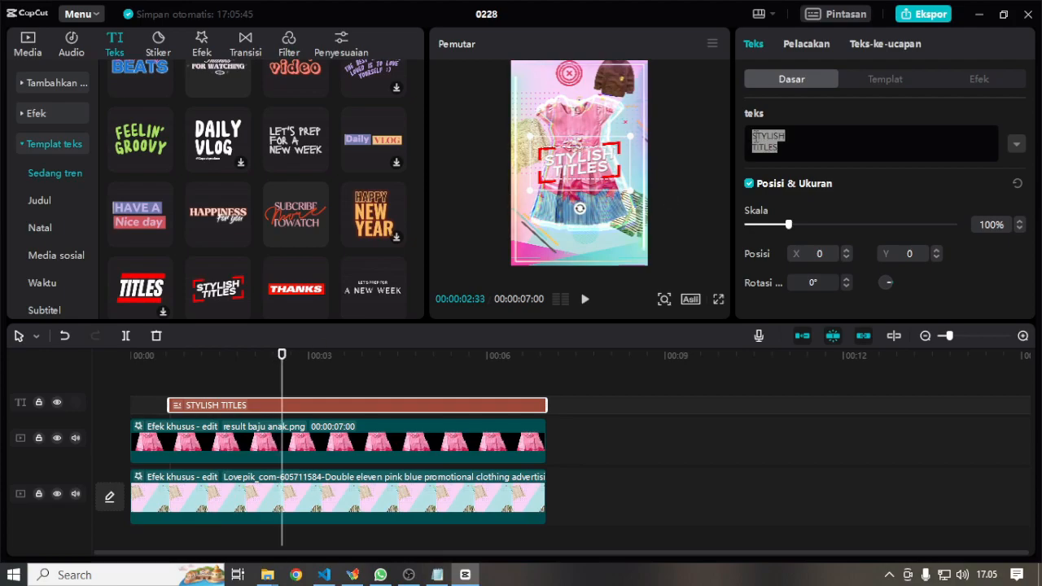
text(PROMO)
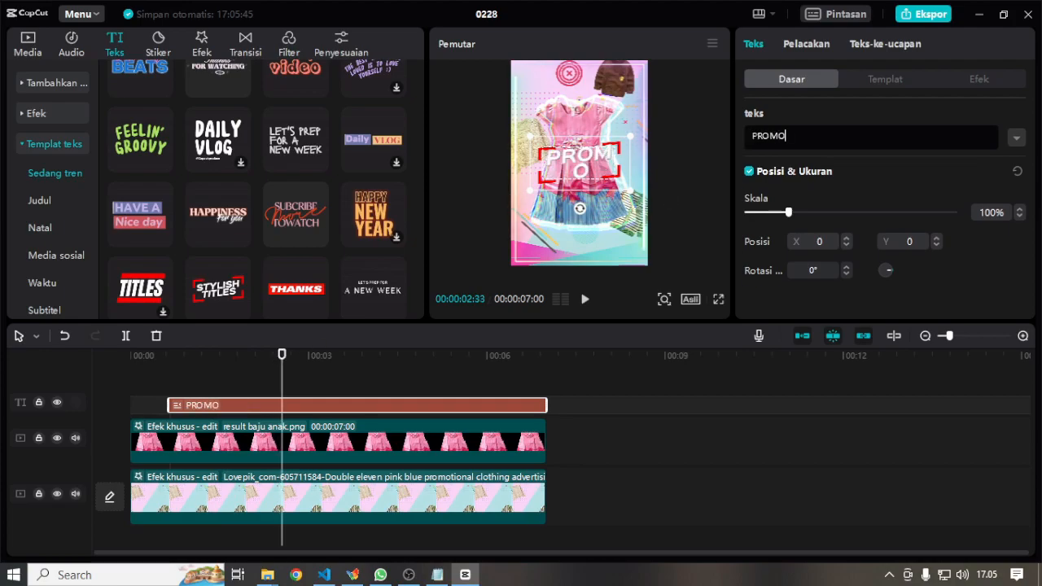
key(Return)
text(HARI INI)
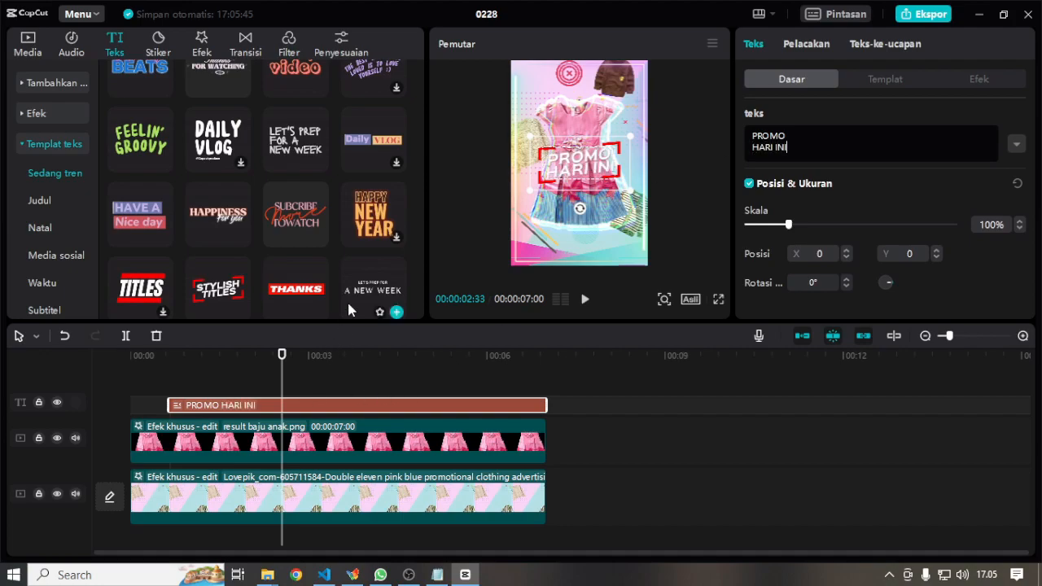
Step: Add the TODAY / BACK TO NATURE text template from 00:00:02:33 to the video's end and position it at X 250, Y -1388
scroll(350, 298, down, 3)
drag(371, 243, 287, 396)
drag(460, 400, 547, 405)
drag(282, 356, 407, 356)
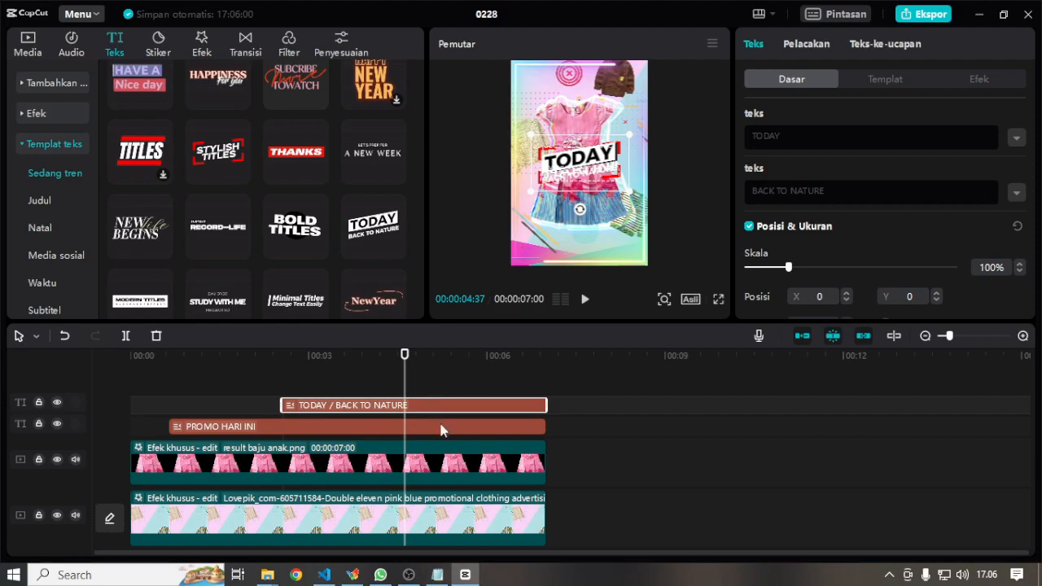
drag(599, 161, 612, 235)
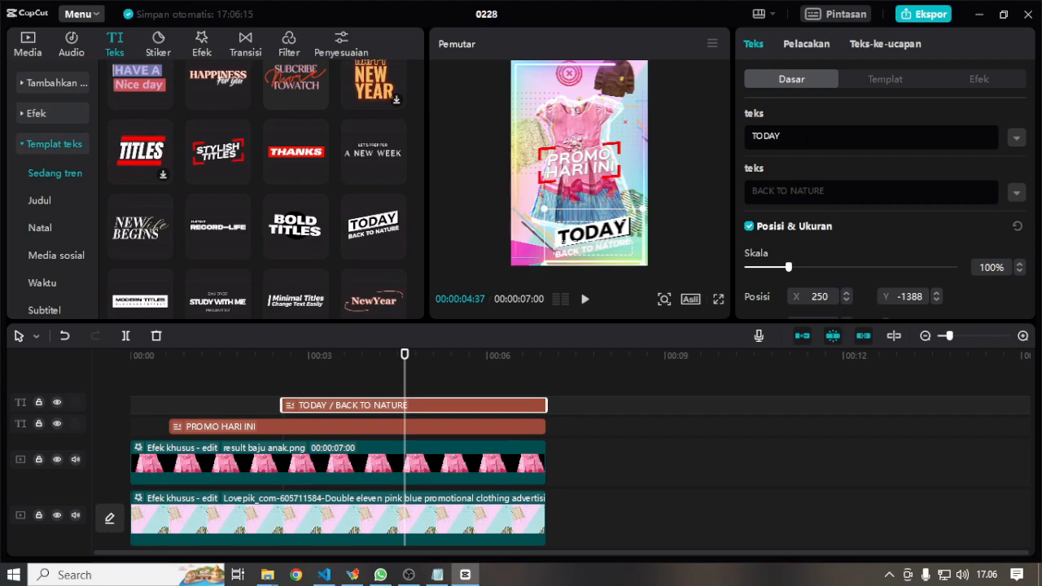
Step: Replace the TODAY wording in the lower text template with "Rp10.000"
text(Rp)
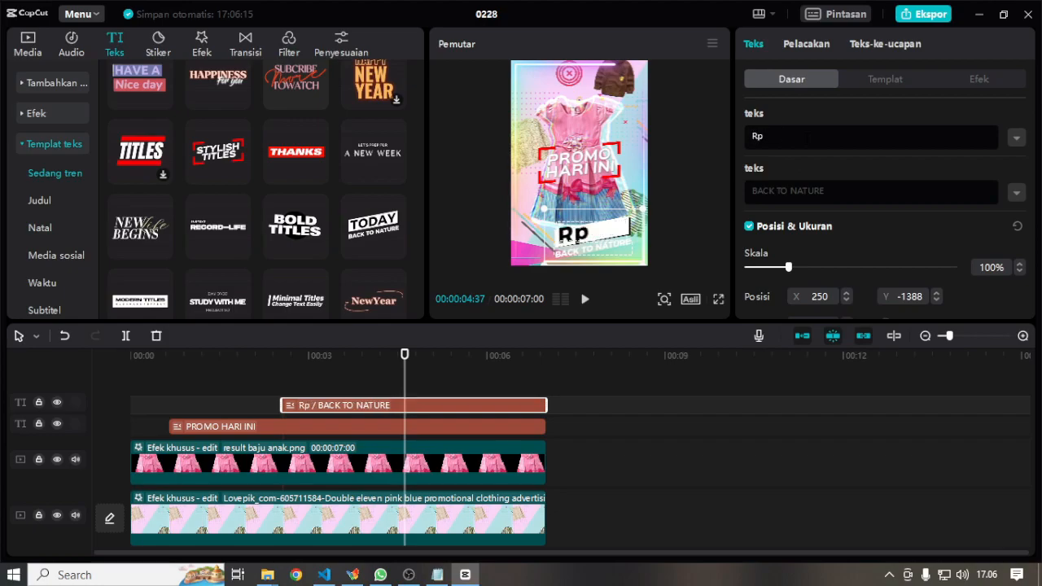
text(1.000)
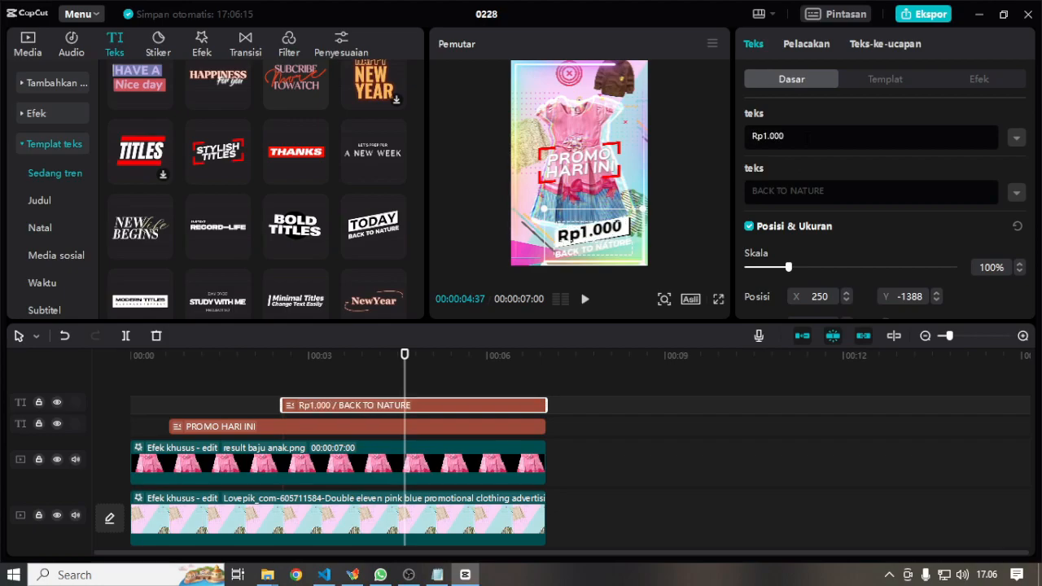
key(BackSpace)
key(BackSpace)
key(BackSpace)
key(BackSpace)
text(0.)
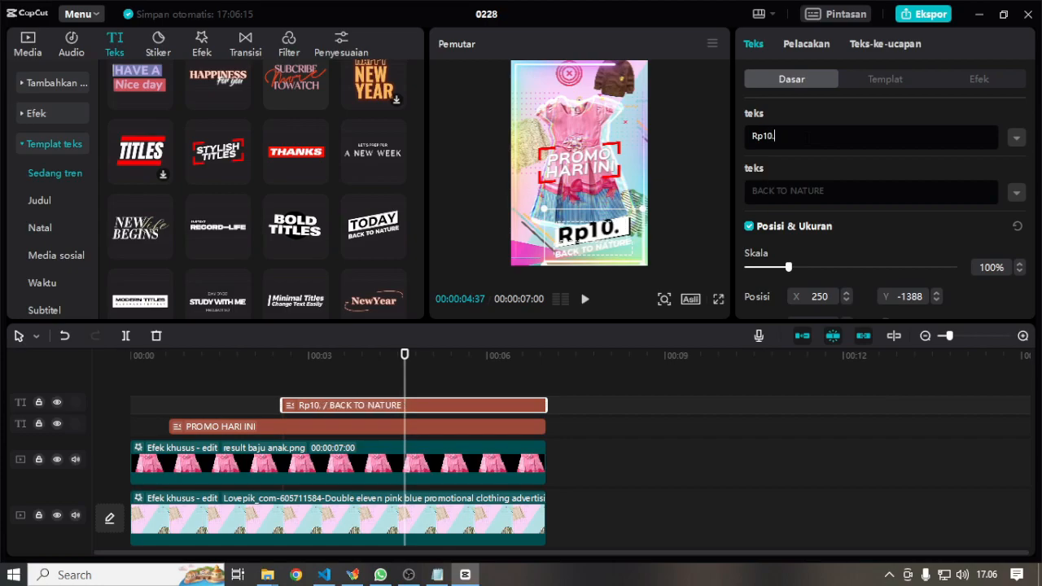
text(000)
key(Tab)
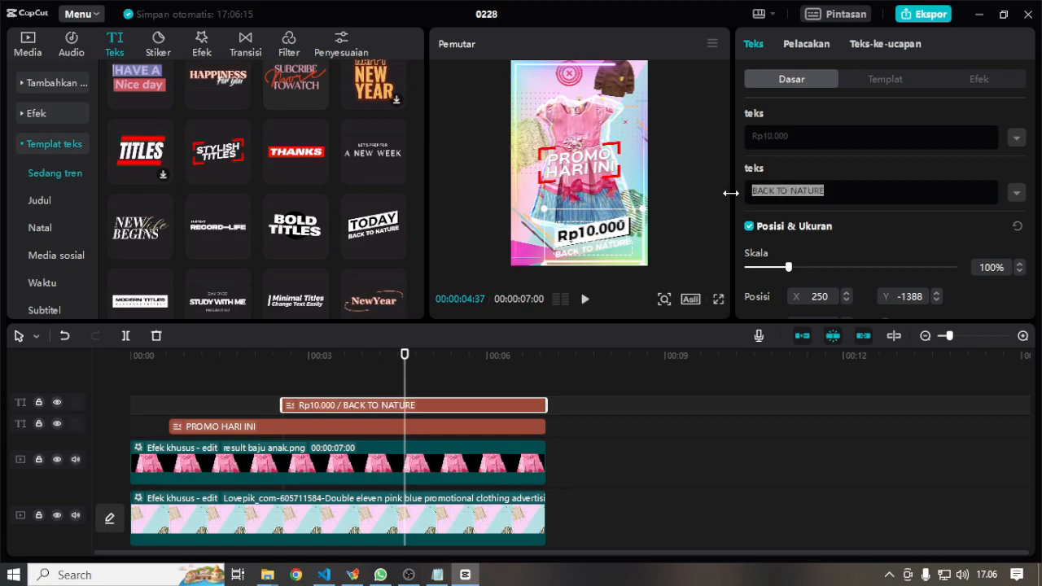
Step: Replace the BACK TO NATURE wording with "Yuk Order" and shift the price text slightly right and up in the frame
text(Yuk Orde)
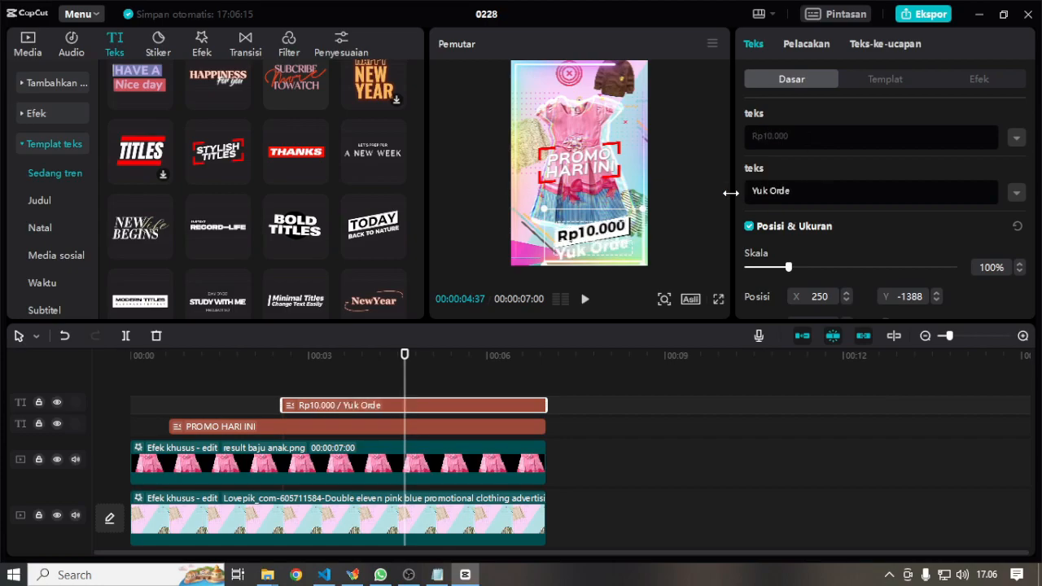
mouse_move(588, 230)
mouse_down()
mouse_move(583, 214)
mouse_move(598, 226)
mouse_up()
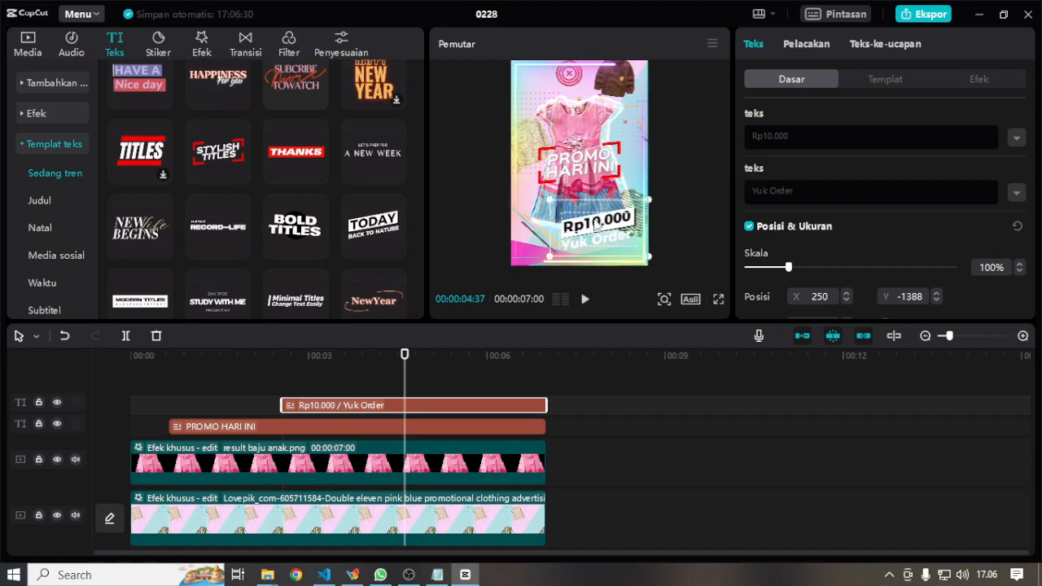
click(683, 163)
Step: Add the THANKS text template from 00:00:02:33 to the video's end and position it at X -338, Y 1604
drag(311, 286, 282, 386)
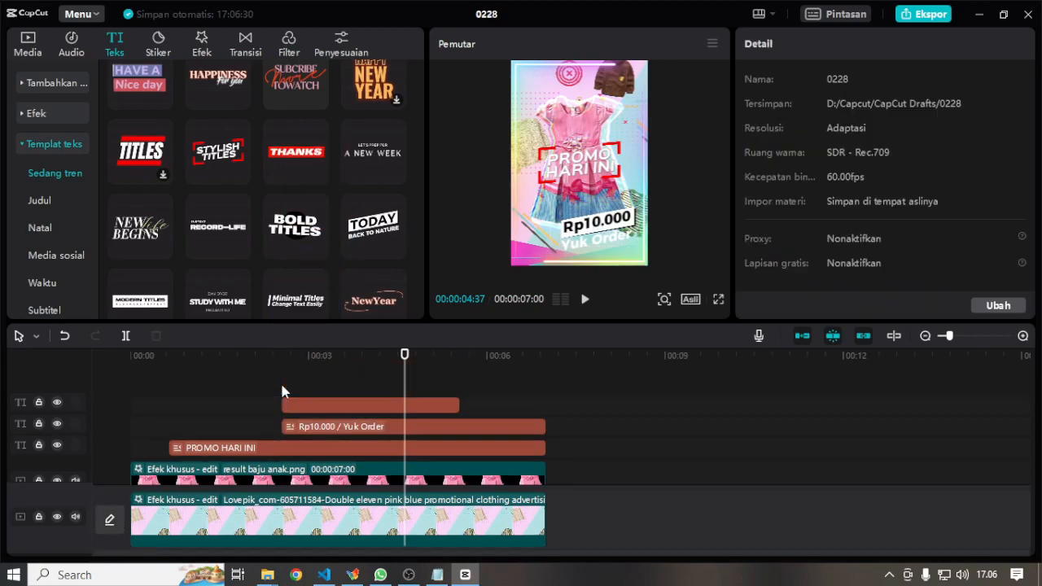
drag(460, 404, 554, 402)
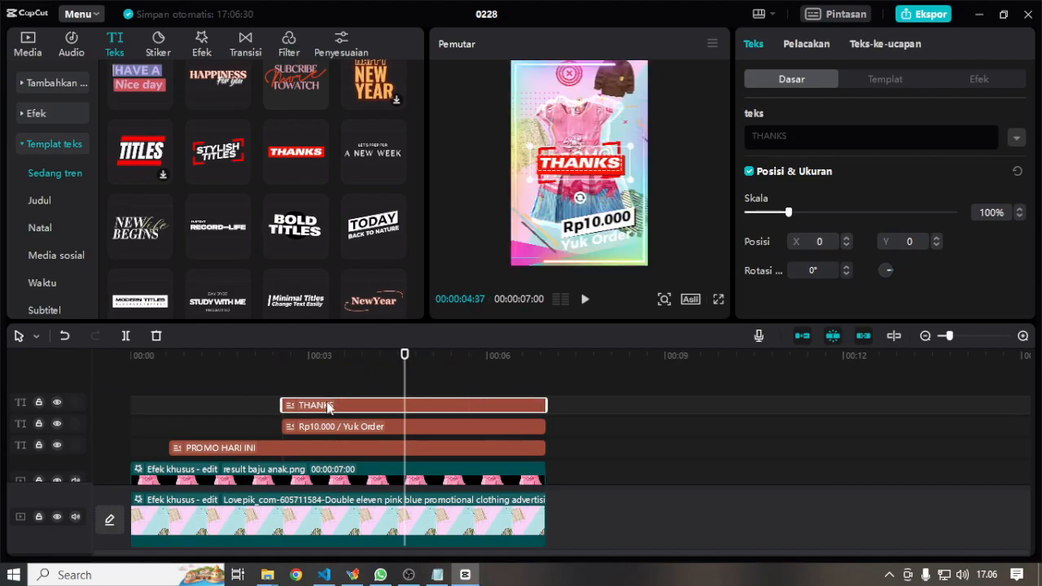
drag(592, 175, 577, 95)
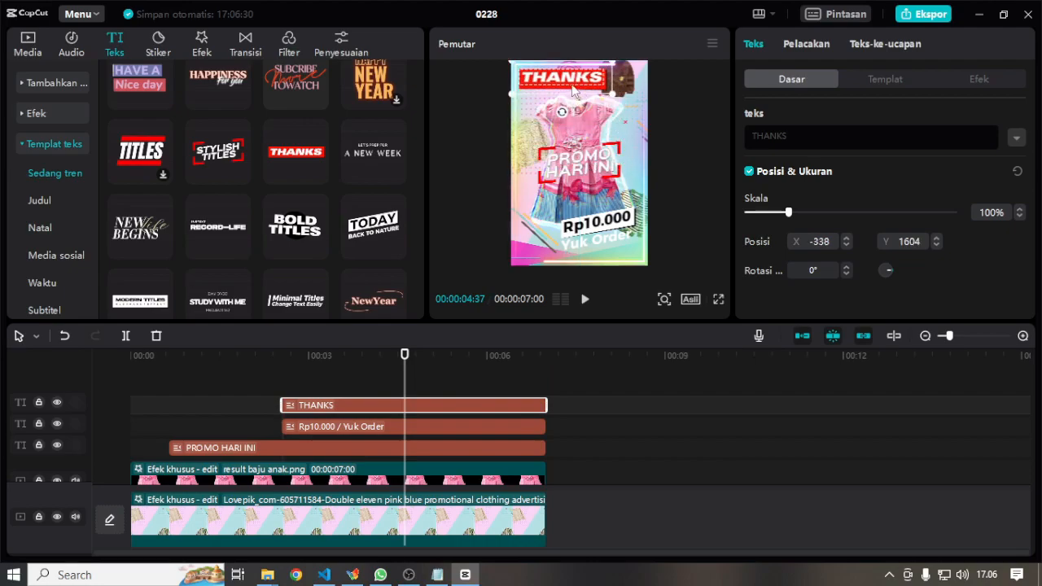
Step: Replace the THANKS wording with "Baju anak"
key(Up)
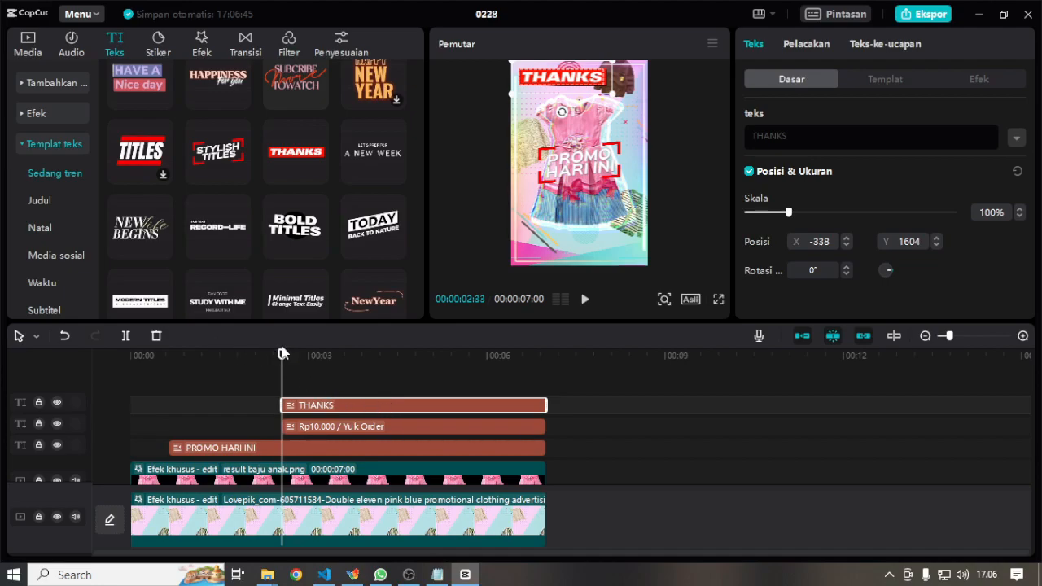
drag(281, 359, 400, 362)
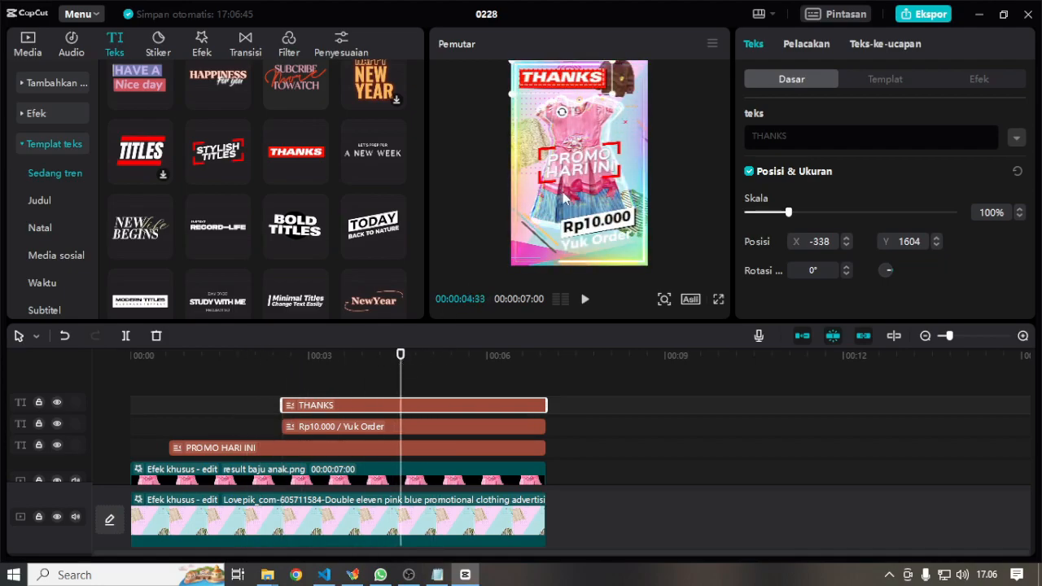
click(804, 136)
text(Baju aa)
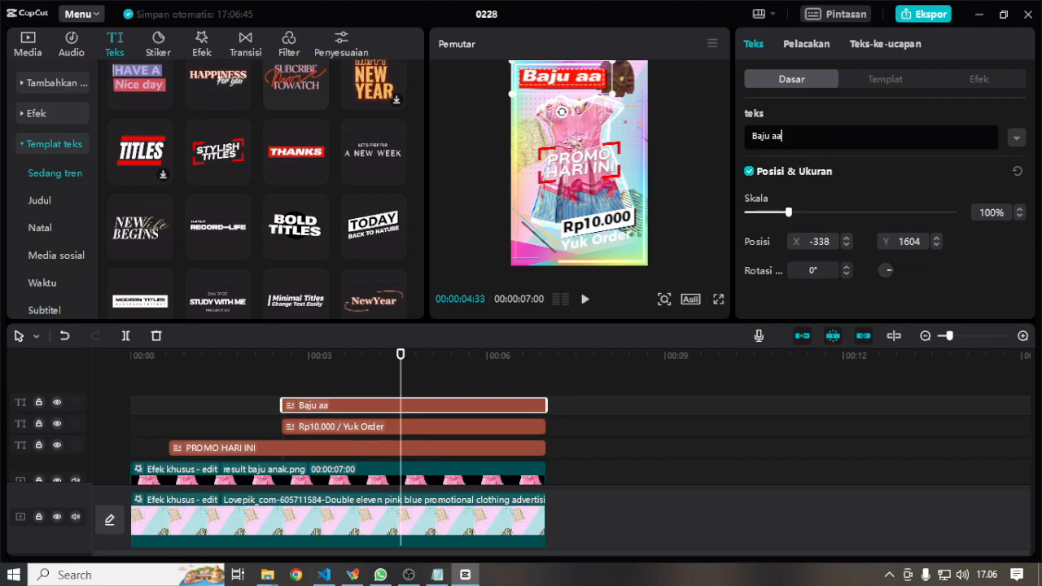
key(BackSpace)
text(nak)
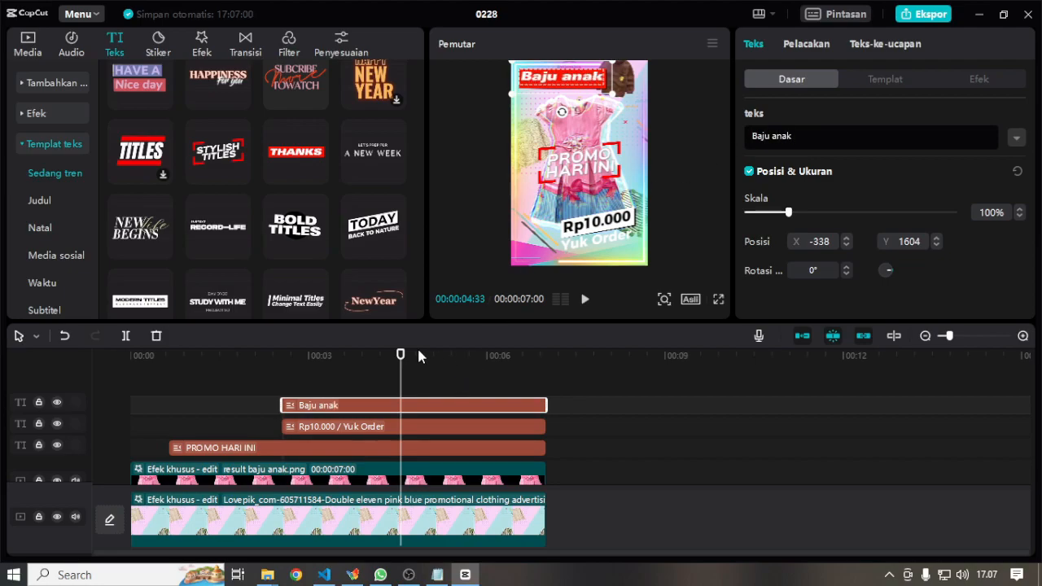
Step: Search the music library for "Promotional" and add the 02:29 Promotional track by FlyFlyMusic below the video clips from 00:00:00:00
drag(401, 355, 105, 353)
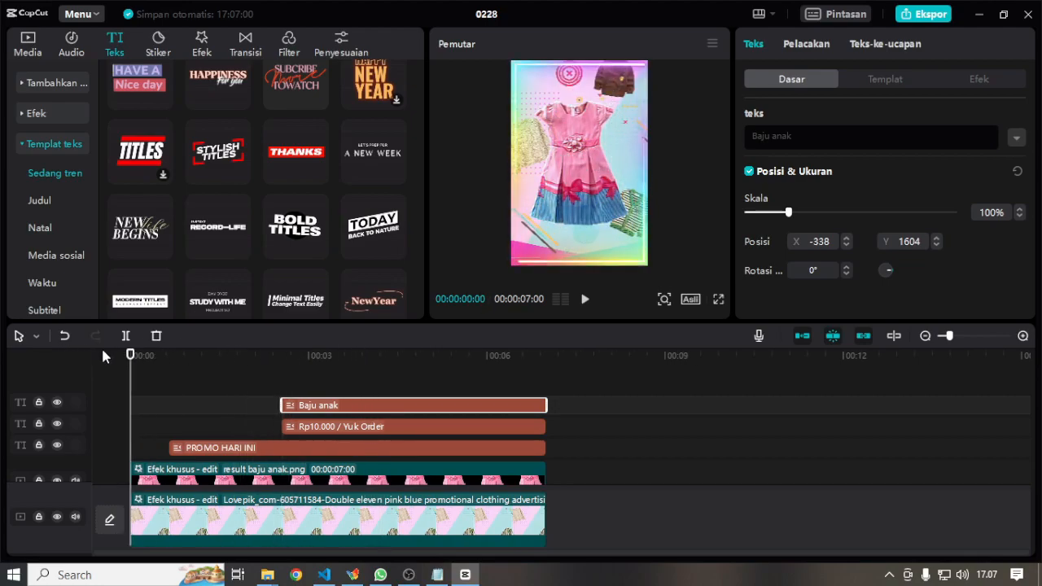
scroll(506, 432, down, 1)
scroll(506, 432, down, 1)
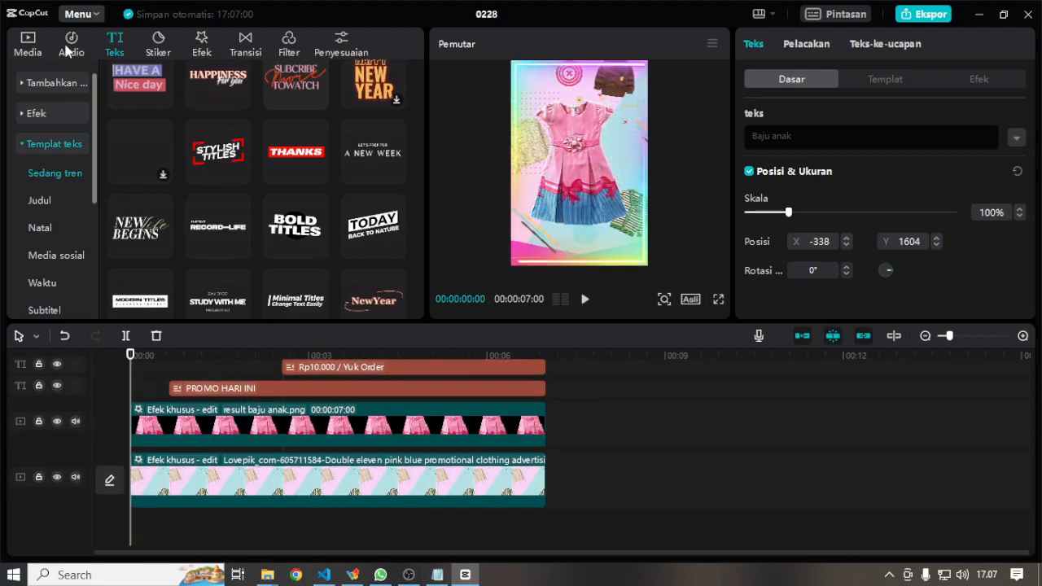
click(71, 44)
text(Promotiona)
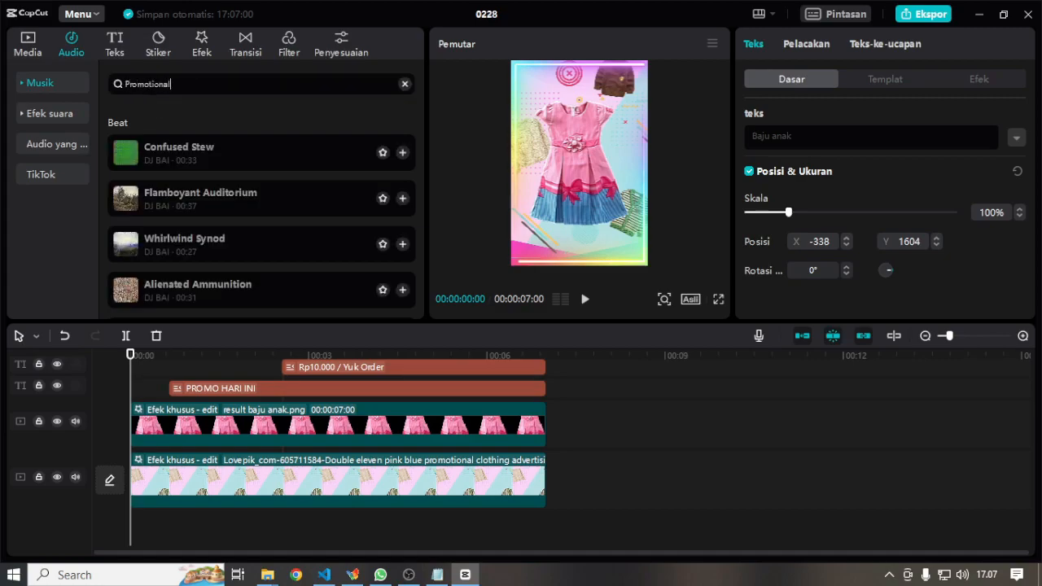
text(l)
key(Return)
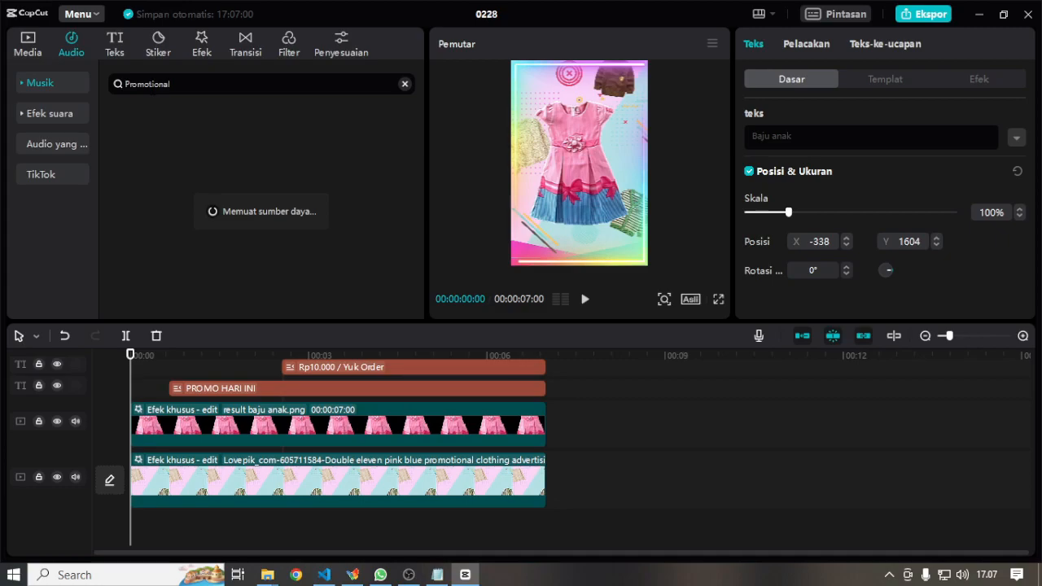
drag(167, 179, 134, 539)
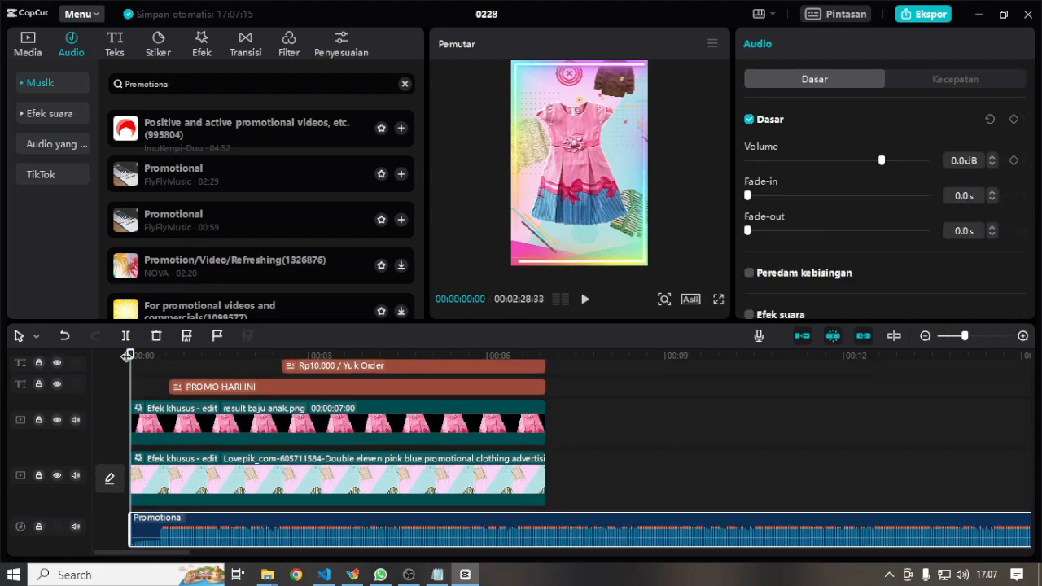
Step: Split the Promotional music at 00:00:07:00, delete the remainder, and play the video back from the start
drag(130, 355, 549, 356)
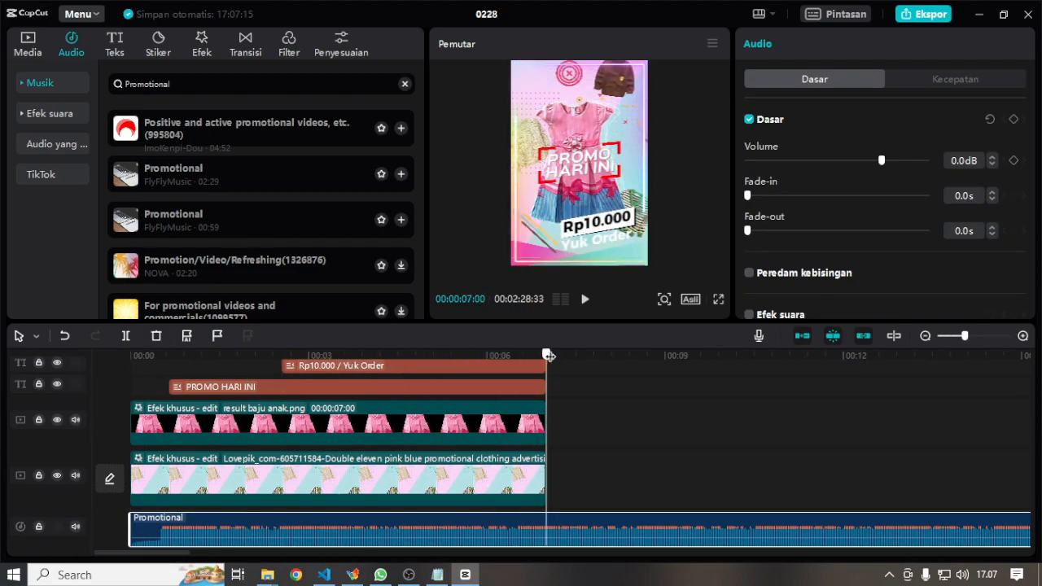
key(ctrl+b)
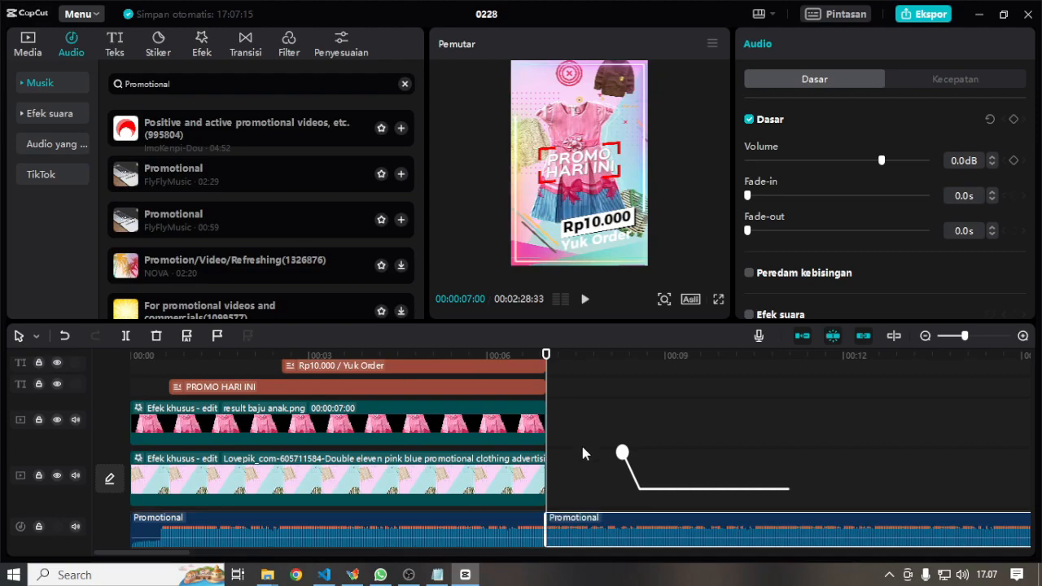
key(Delete)
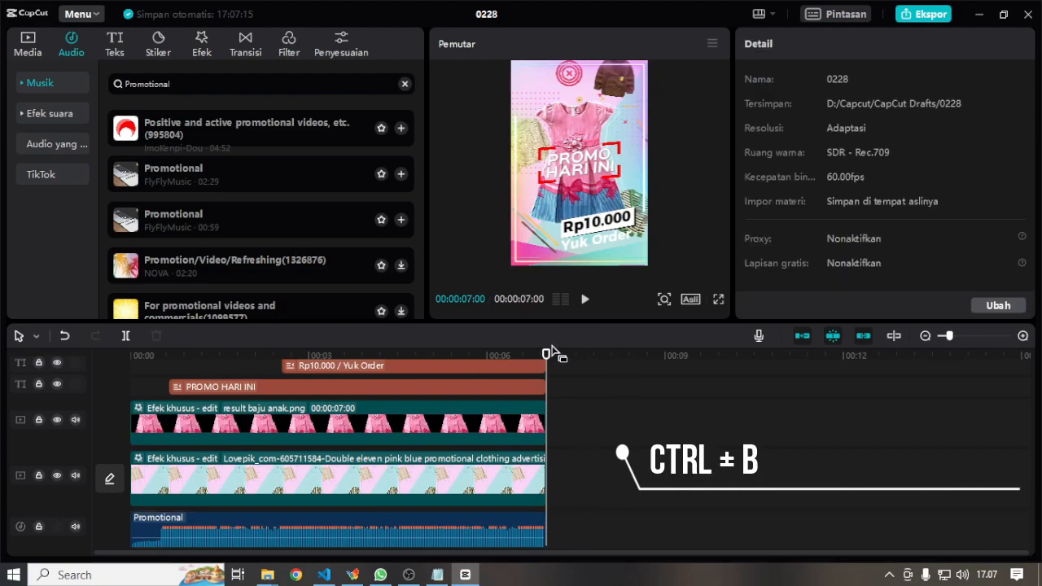
drag(549, 355, 26, 363)
key(space)
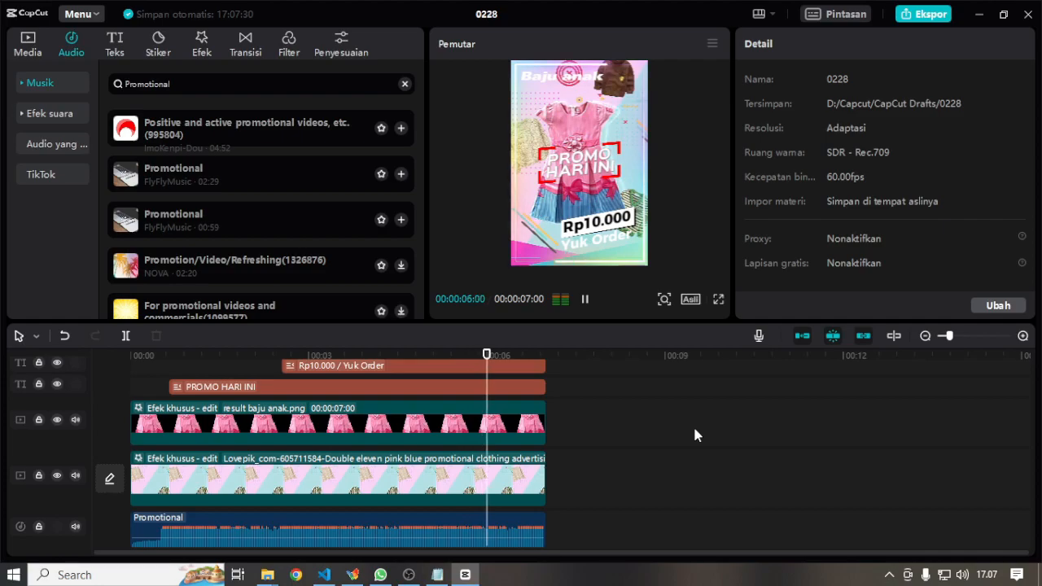
Step: Export the video as "Promosi Baju Anak" in 4K, H.264, mp4 at 60fps
click(928, 15)
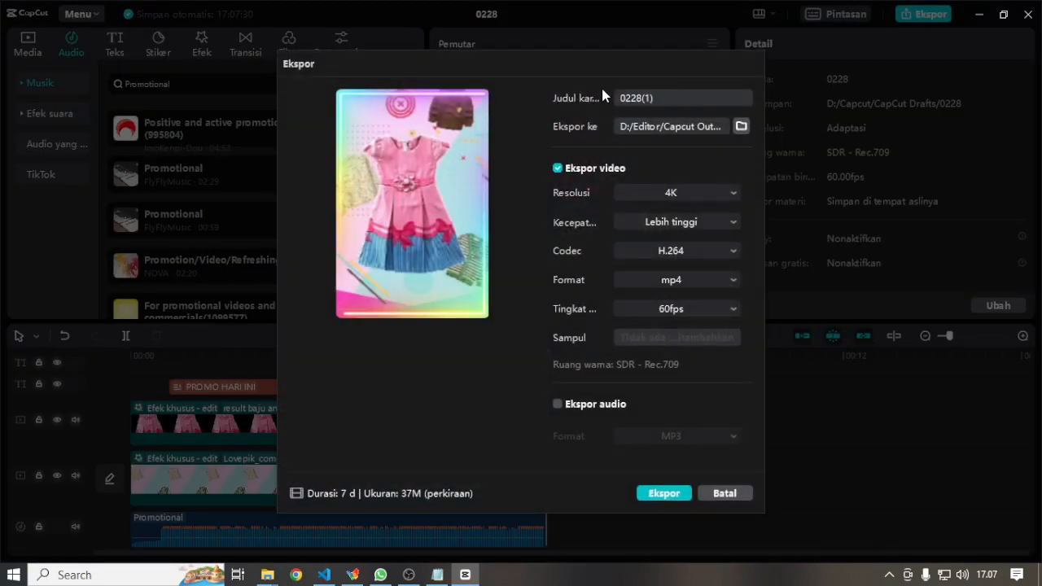
drag(654, 94, 608, 94)
text(Promosi Baju Anak)
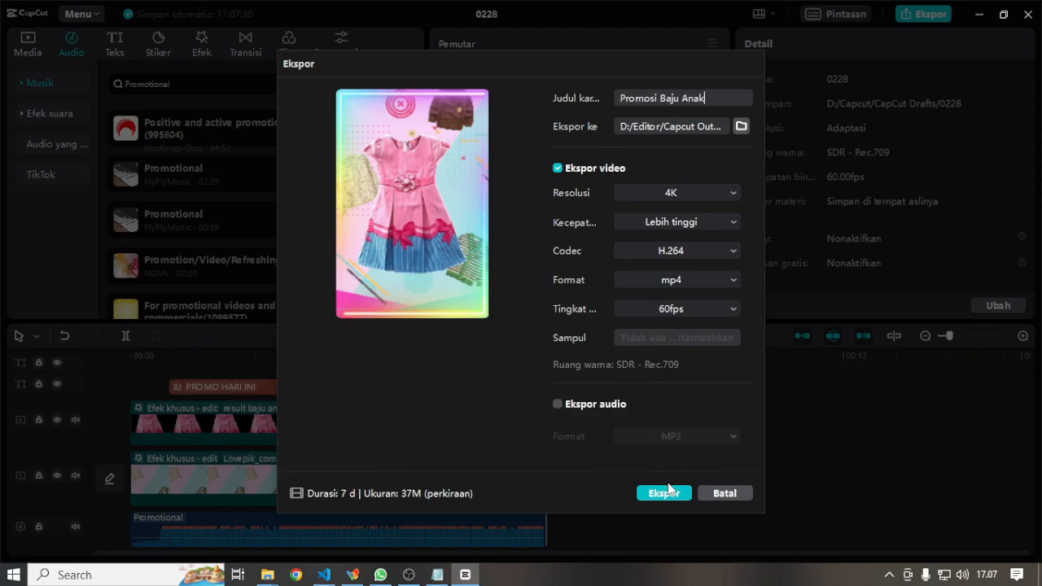
click(665, 493)
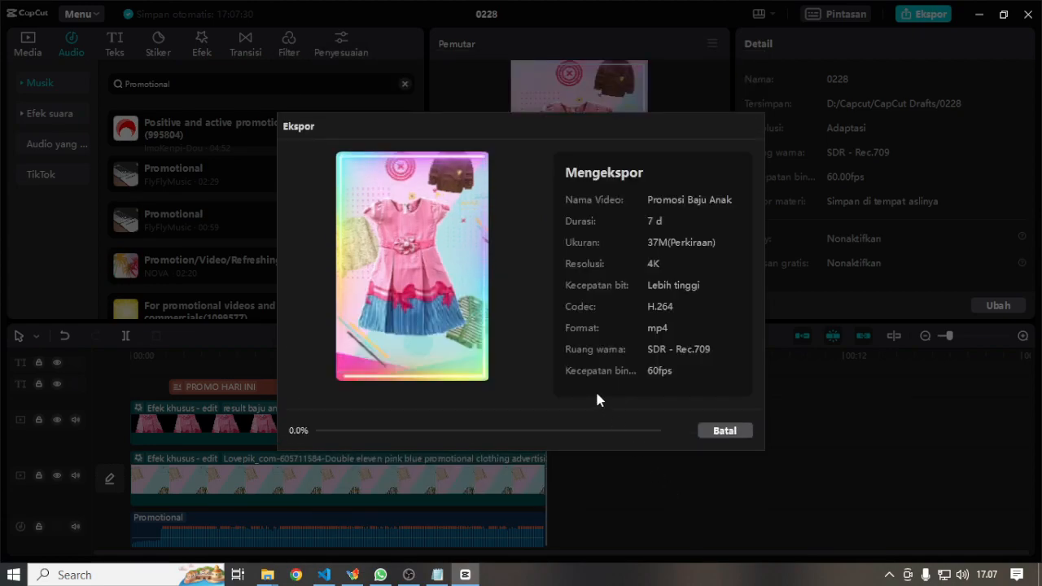